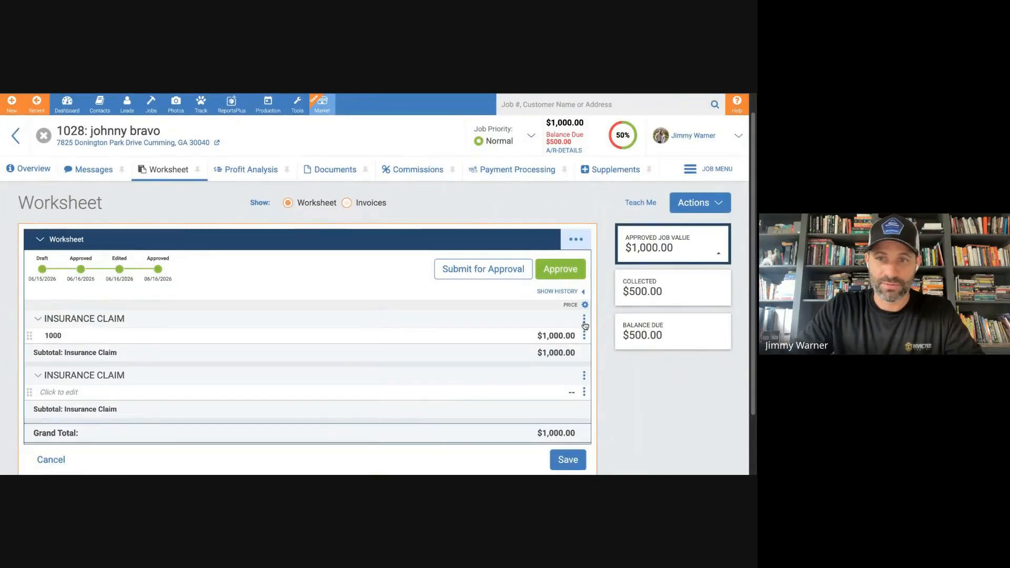
Remove the first Insurance Claim section, which holds the 1000 item, from the worksheet.
click(584, 319)
scroll(485, 369, down, 1)
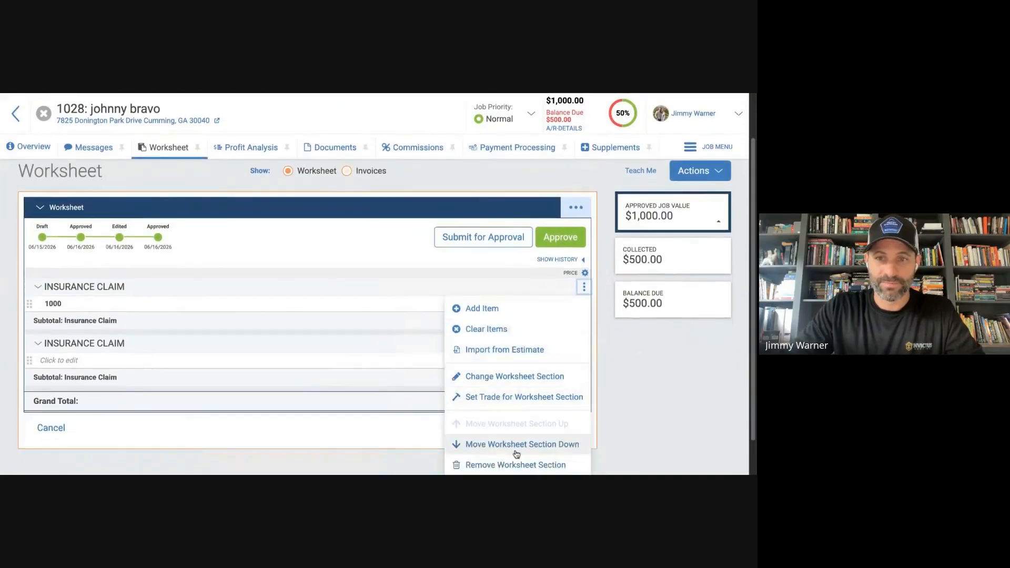
scroll(514, 447, down, 2)
click(515, 430)
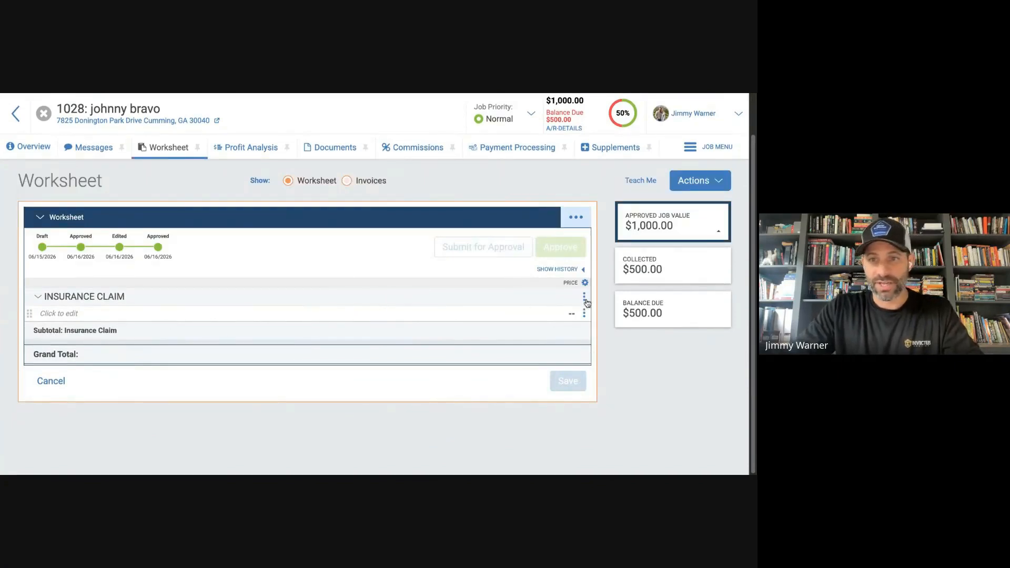
Fill in the empty Insurance Claim item as First Check with a price of 12,000.00.
click(71, 317)
text(Firs)
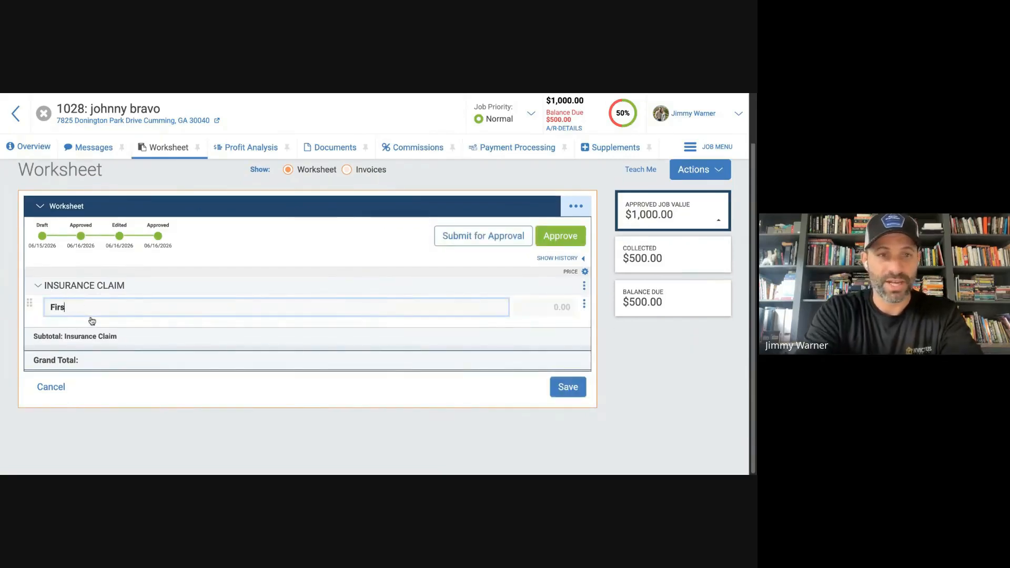
text(t Check)
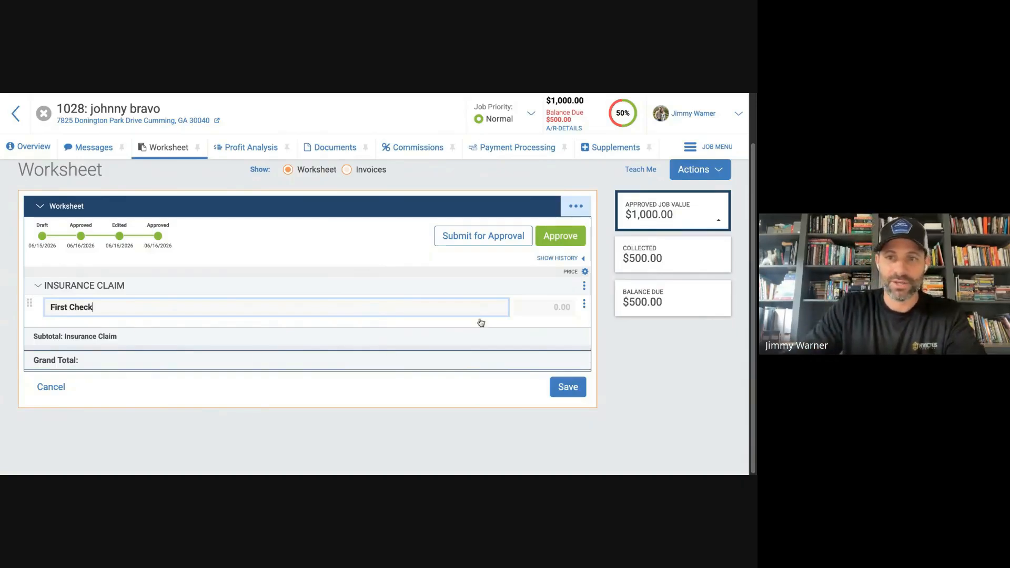
click(548, 307)
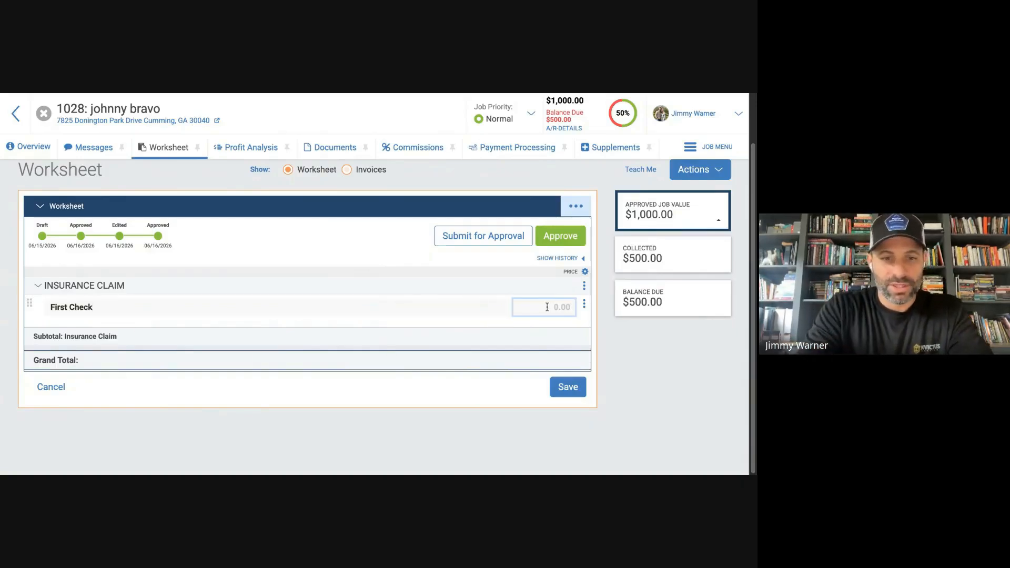
text(12,000.0)
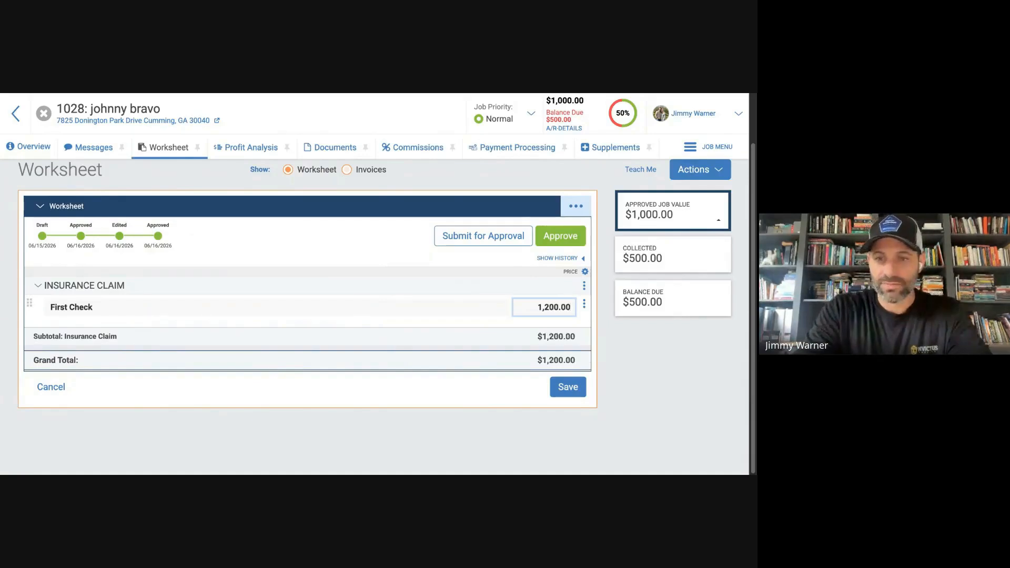
text(0)
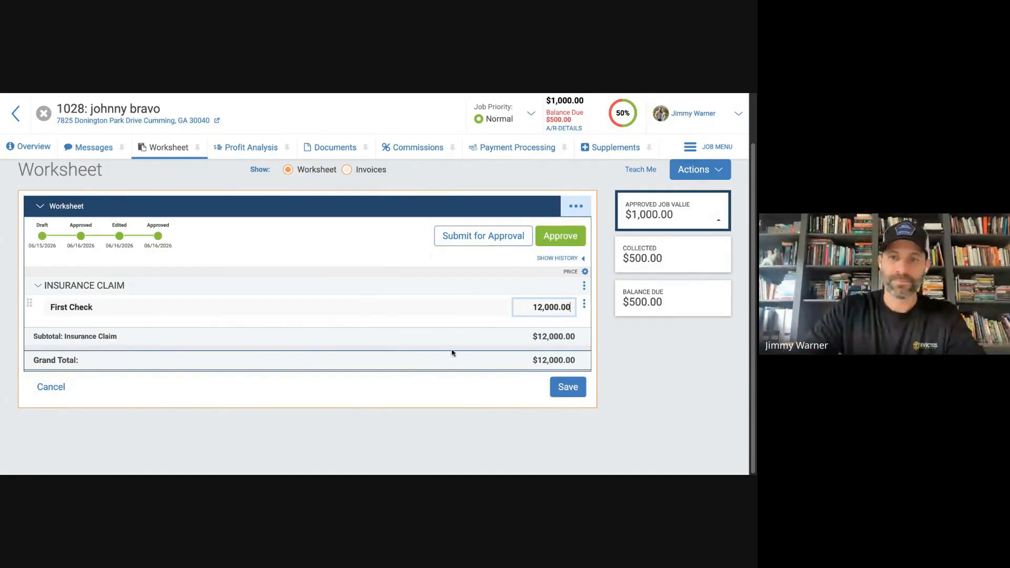
Add a Deductible item priced at 1,000.00 to the Insurance Claim section.
click(584, 287)
click(497, 310)
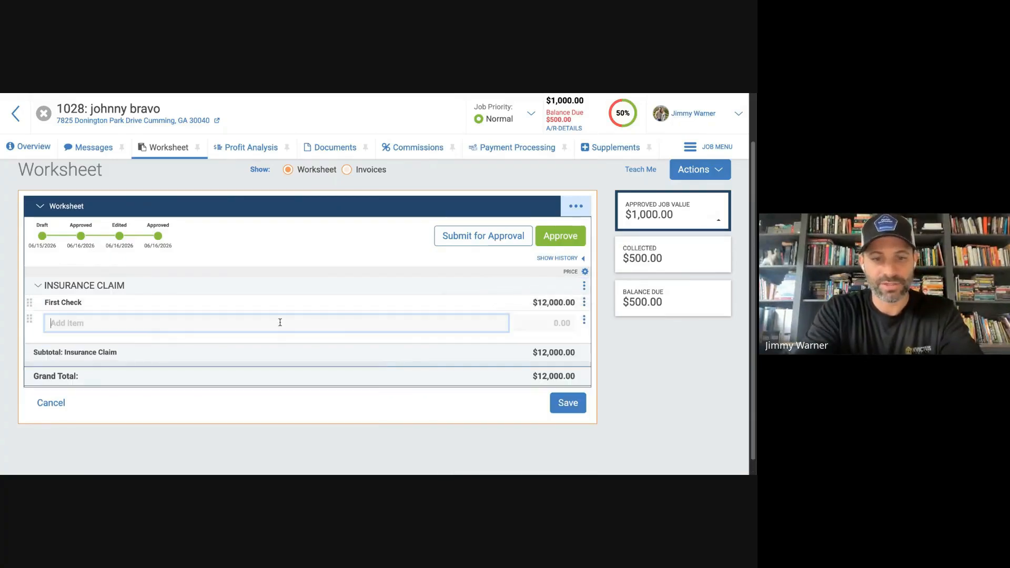
text(Dedu)
key(BackSpace)
key(BackSpace)
key(BackSpace)
text(ed)
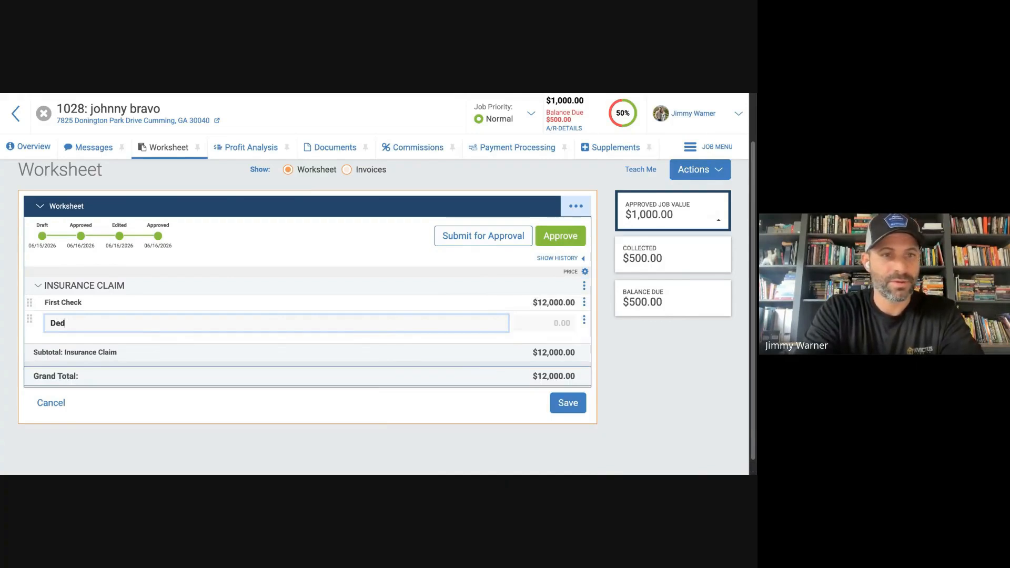
text(uctible)
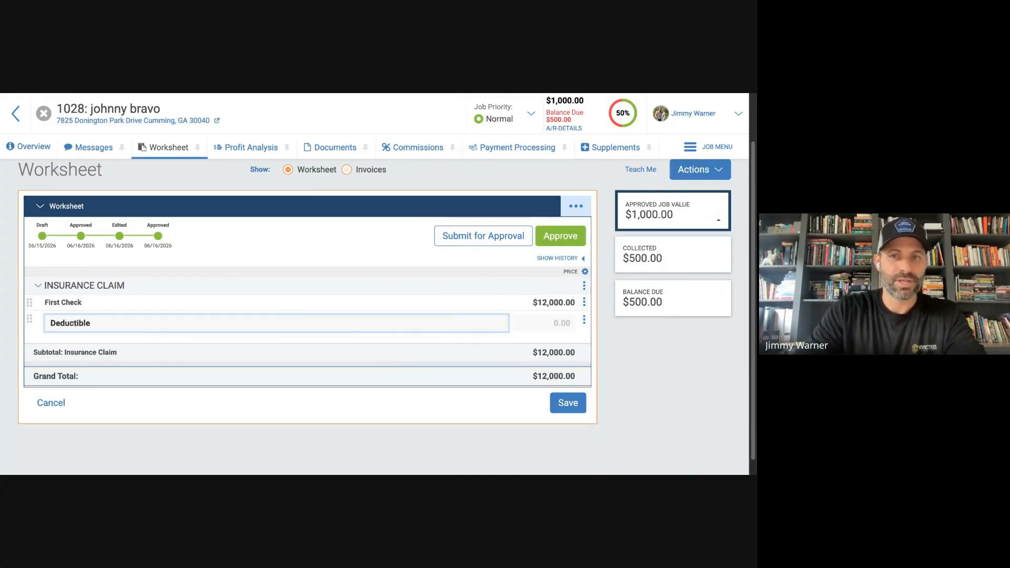
click(553, 326)
text(1)
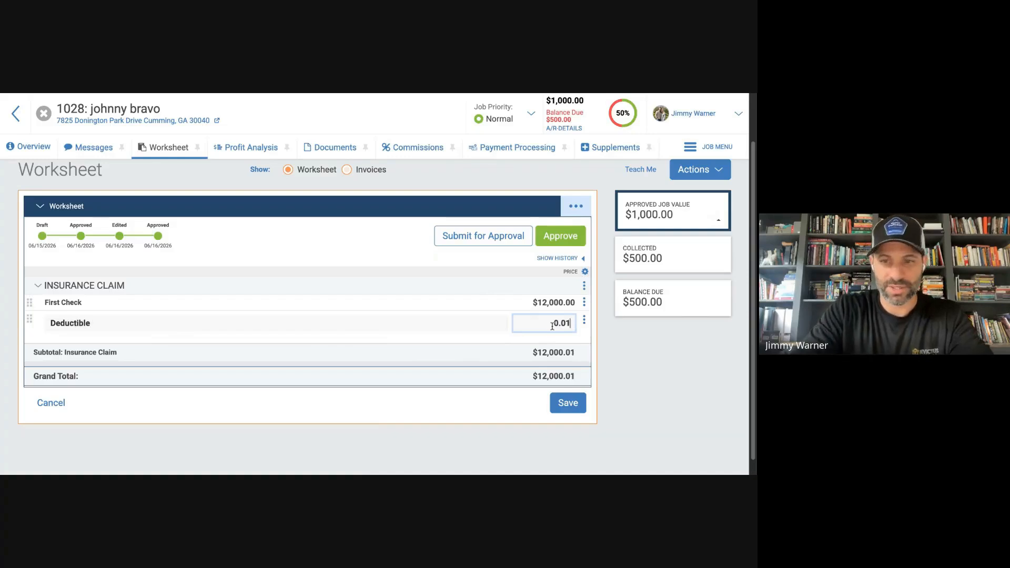
text(,000)
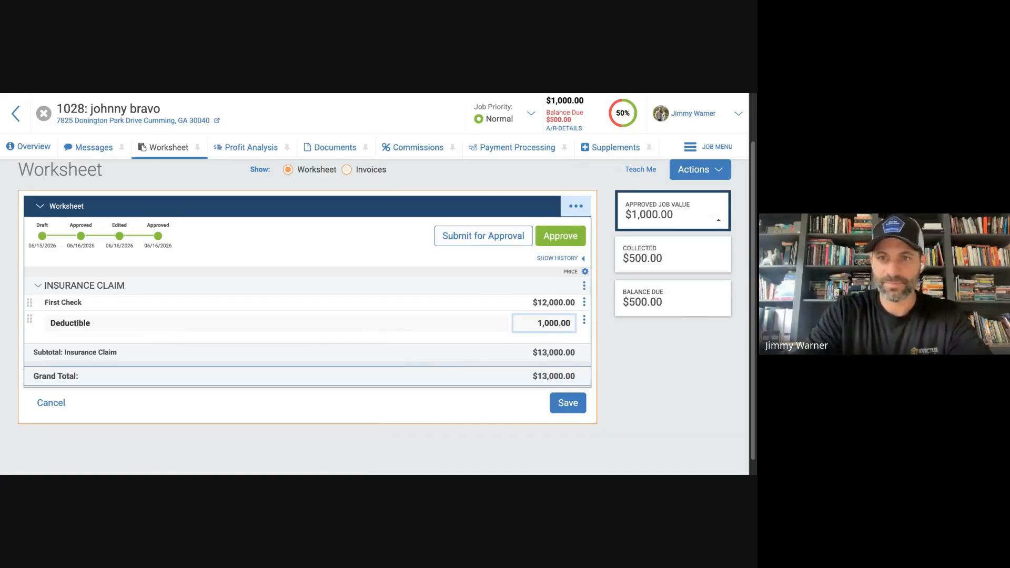
Add a Depreciation item priced at 5,000.00 to the Insurance Claim section and save the worksheet.
click(584, 285)
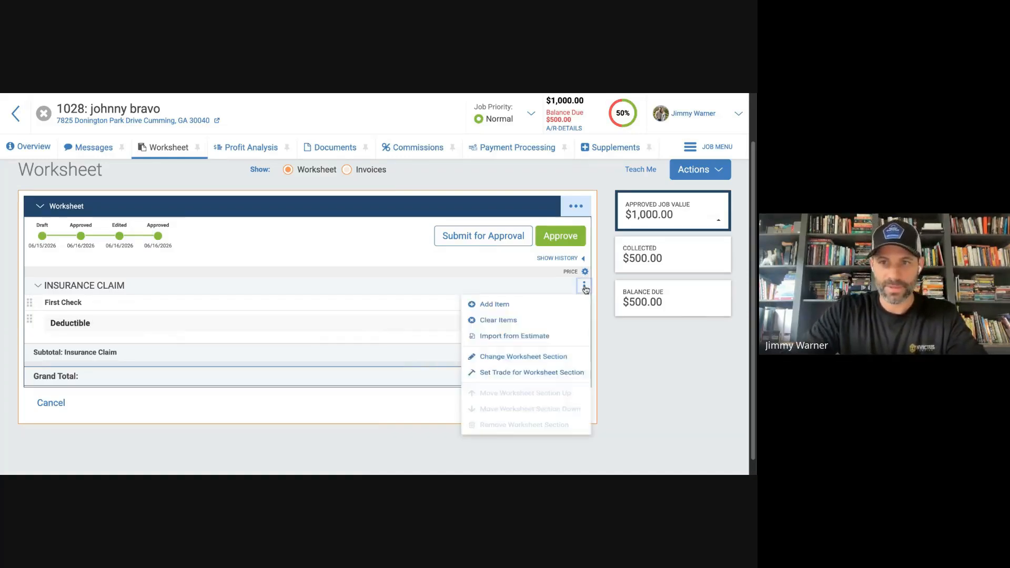
click(493, 311)
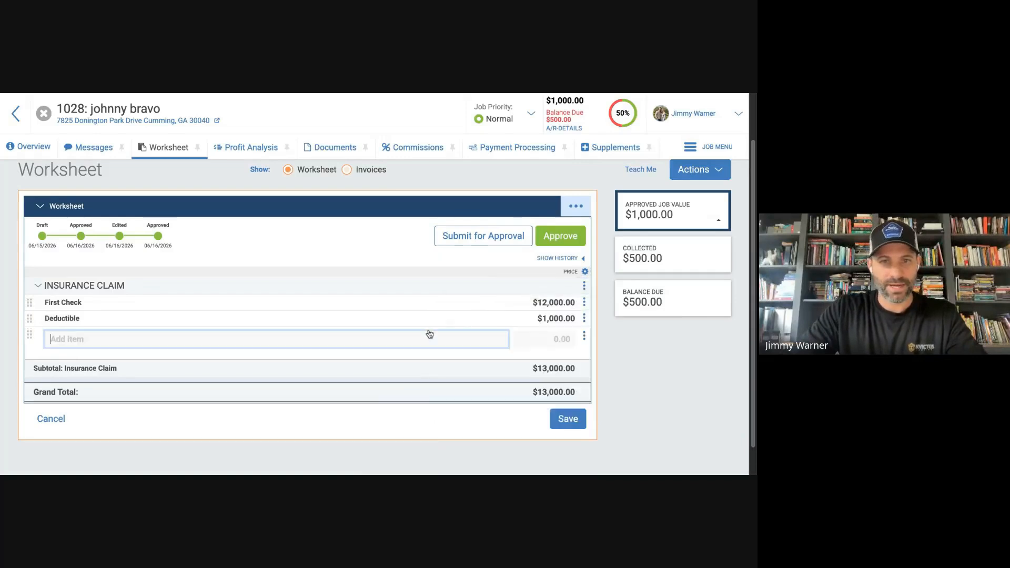
text(Depreci)
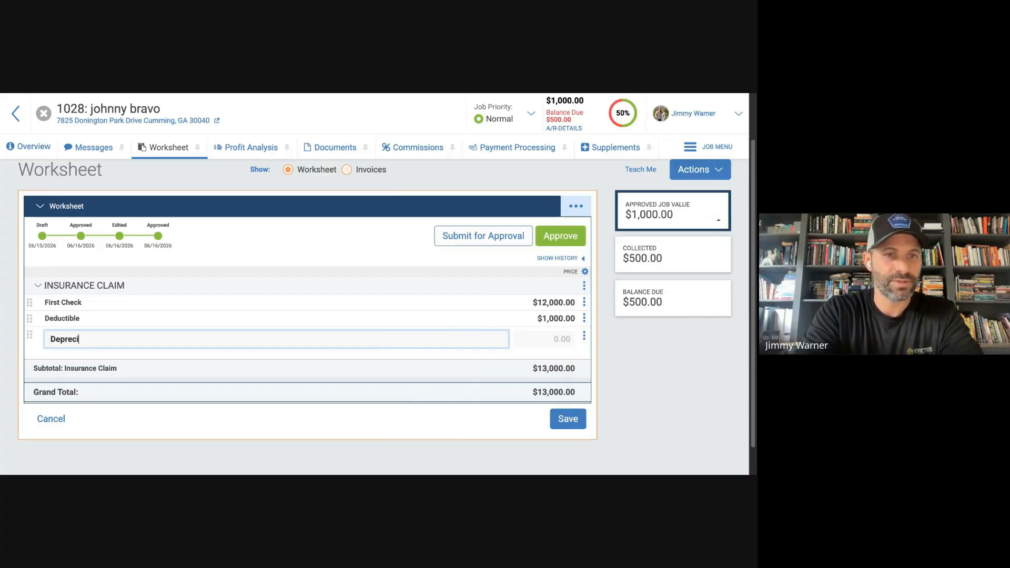
text(ation)
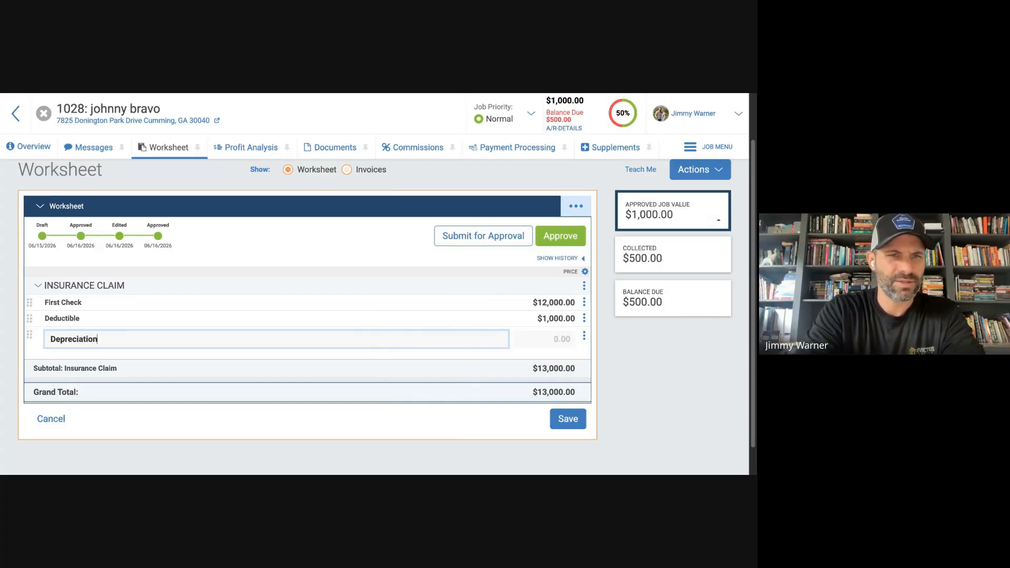
click(570, 340)
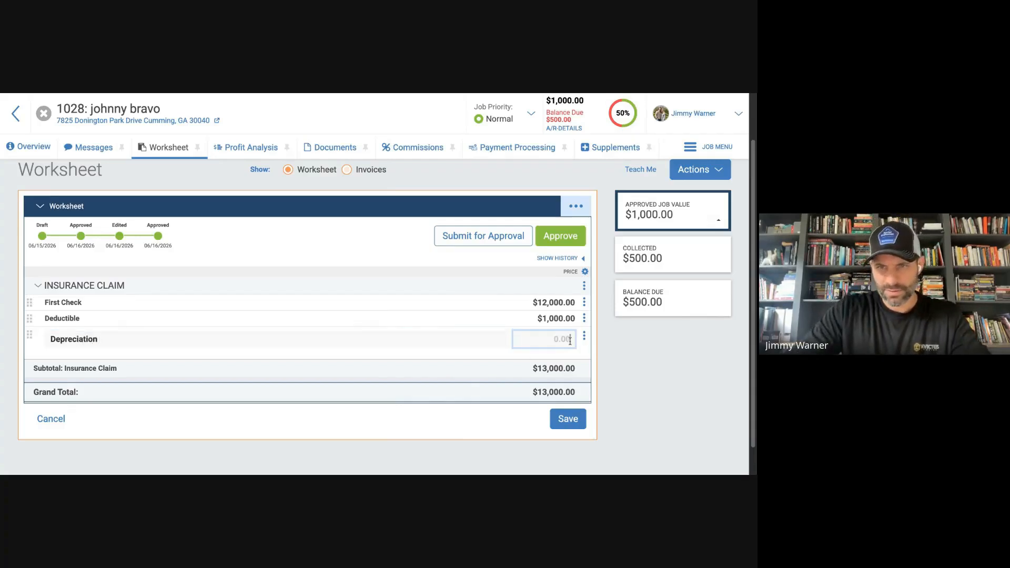
text(500)
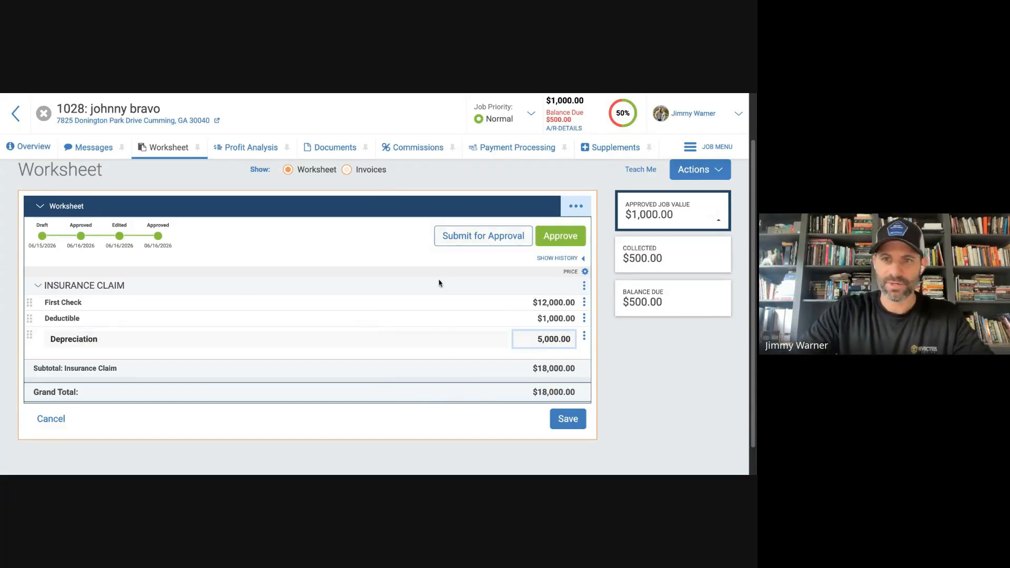
click(568, 419)
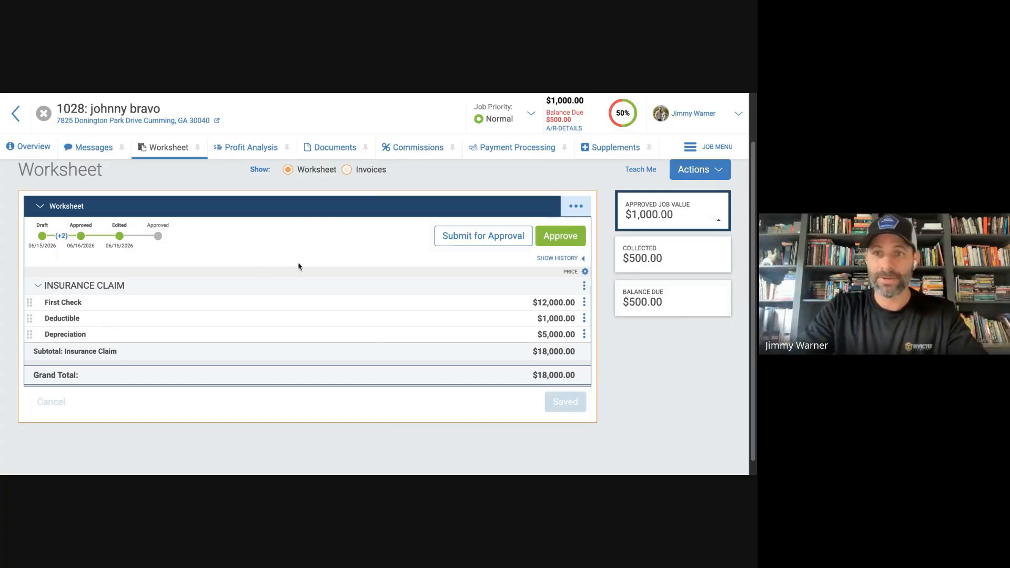
Add a Work Not Doing section to the worksheet.
click(578, 204)
click(518, 235)
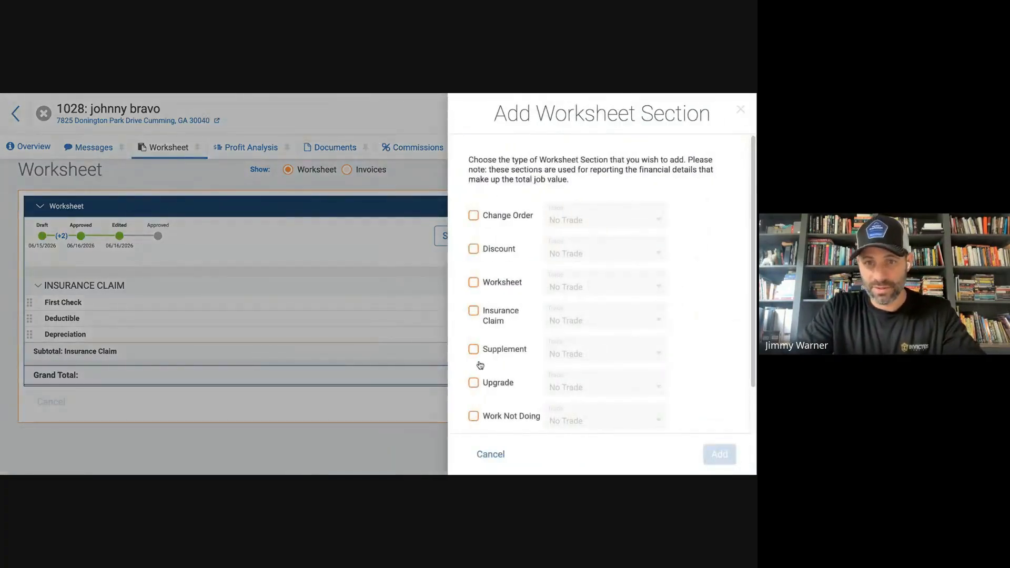
click(474, 416)
click(717, 455)
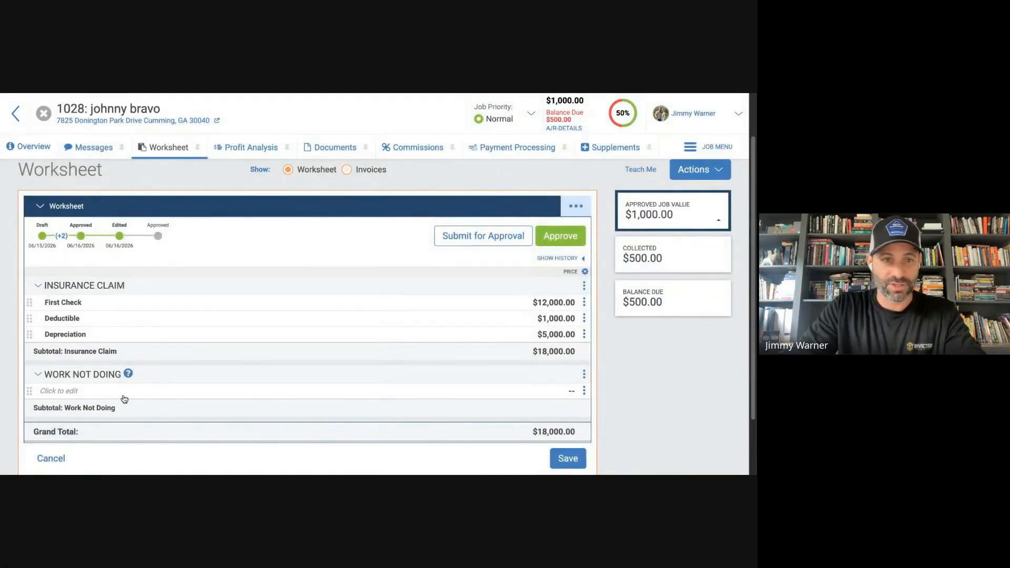
Enter "Line Items 9-14, 24, 26" at -2,100.00 under Work Not Doing and save the worksheet.
click(125, 393)
text(Line )
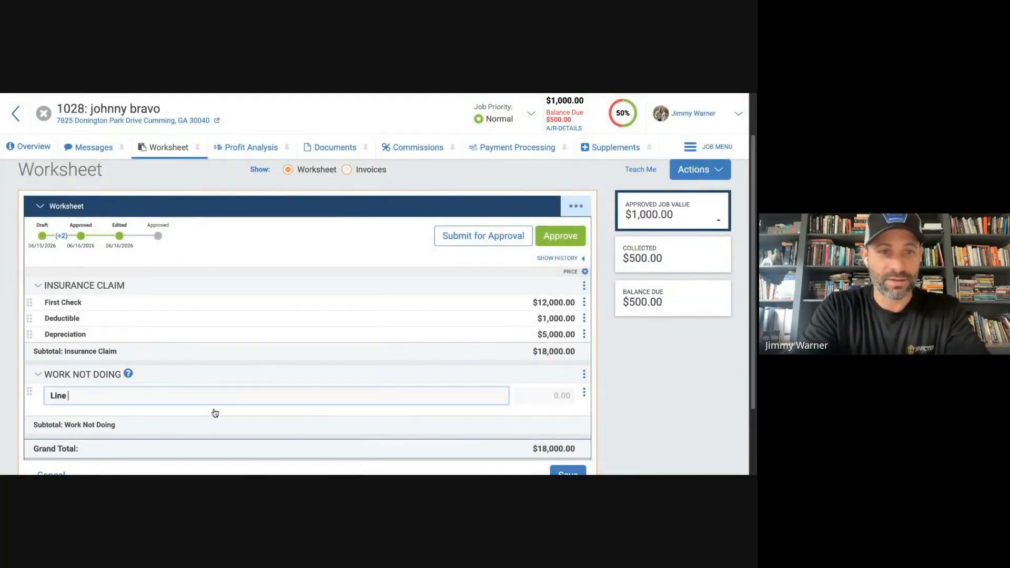
text(Items 9-14, 24,)
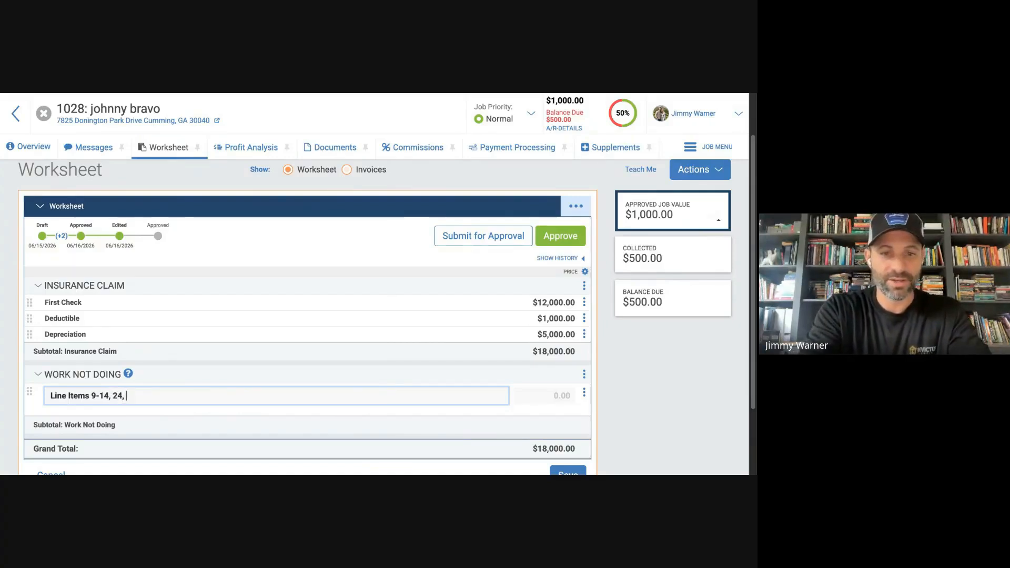
text(26)
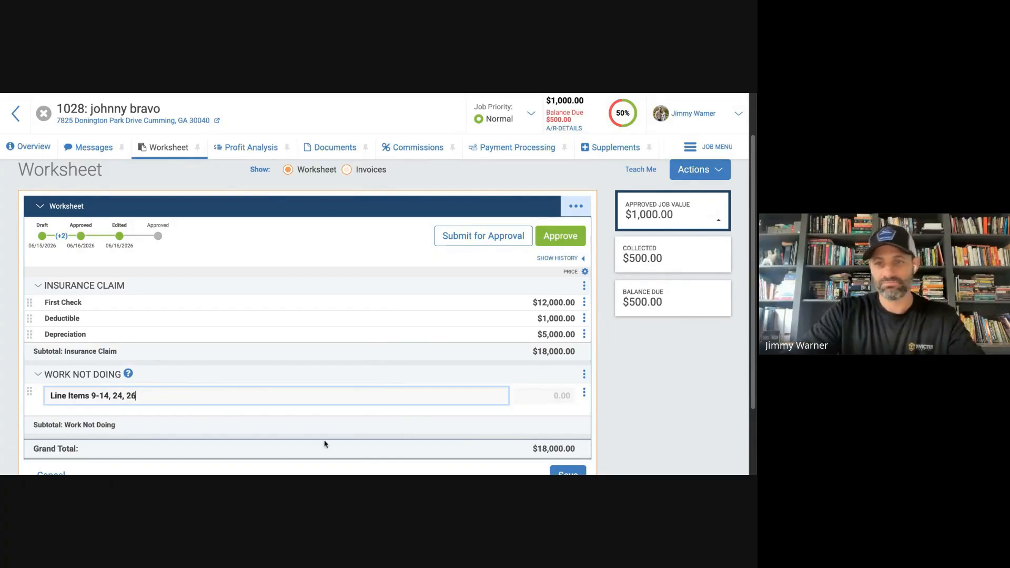
click(550, 399)
text(-210000)
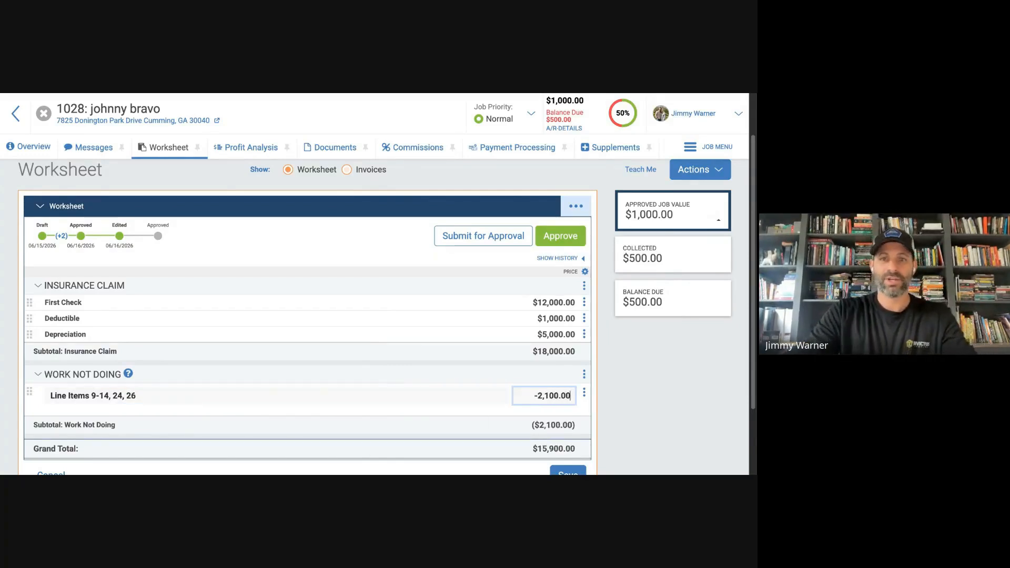
scroll(457, 421, down, 3)
click(560, 386)
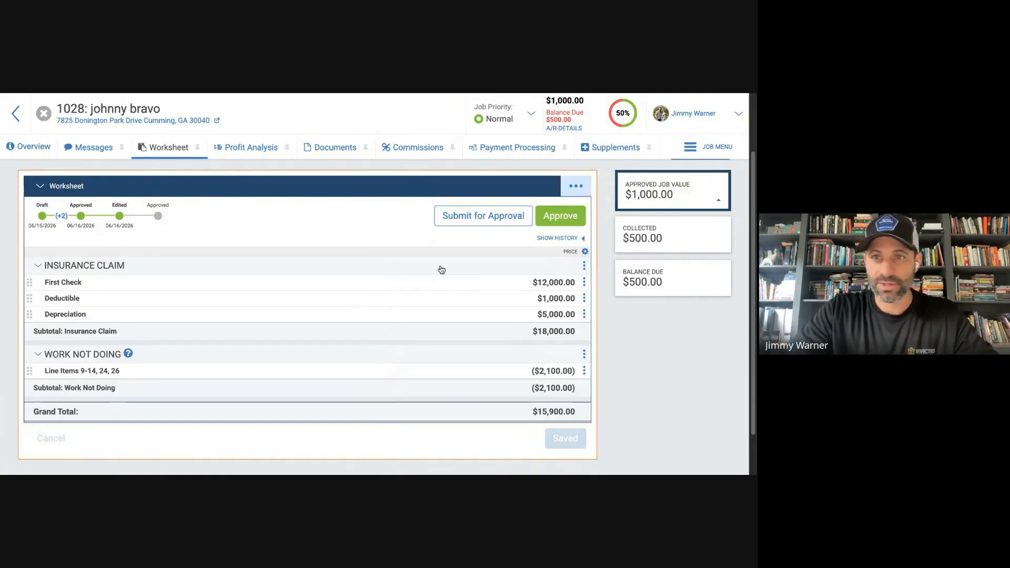
Add an Upgrade section to the worksheet.
click(582, 184)
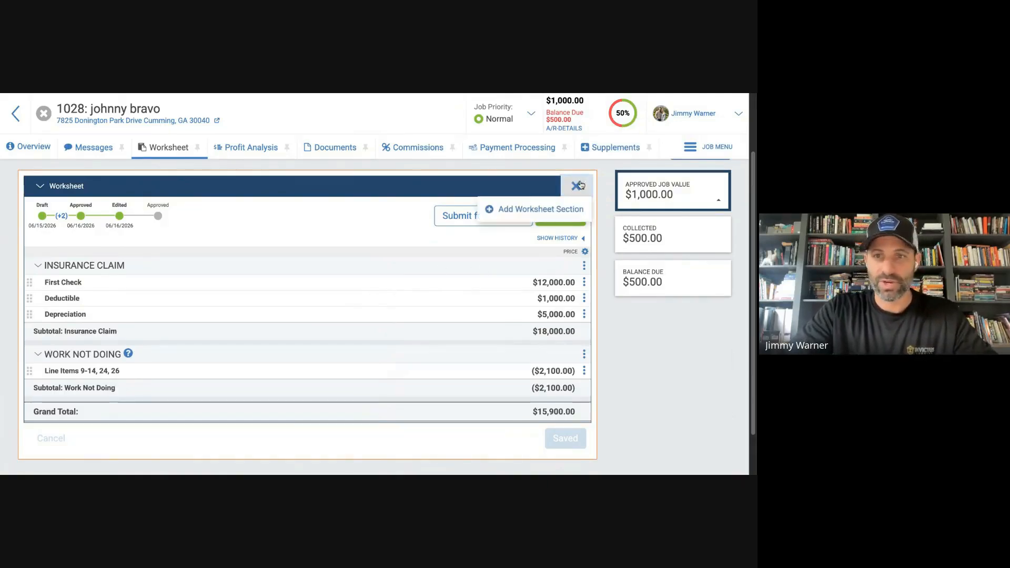
click(534, 208)
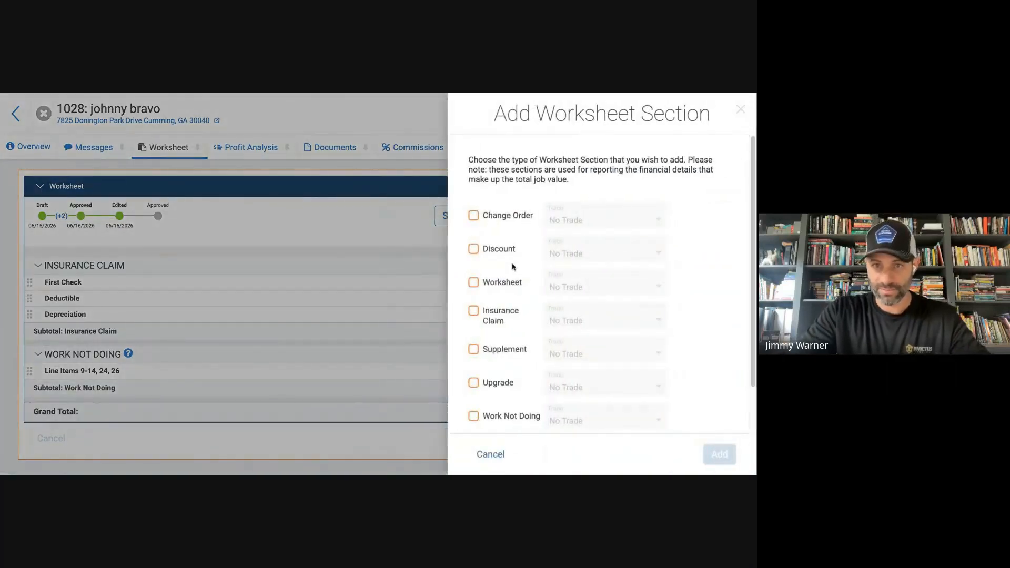
click(474, 384)
click(719, 455)
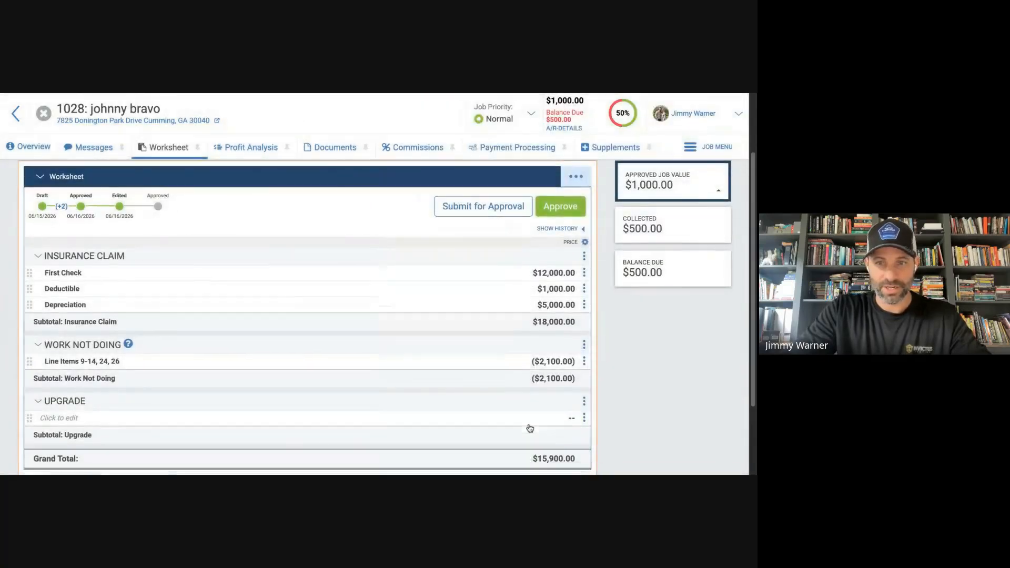
Enter a Certainteed Warranty item priced at 350.00 in the Upgrade section and save the worksheet.
scroll(530, 428, down, 1)
click(126, 350)
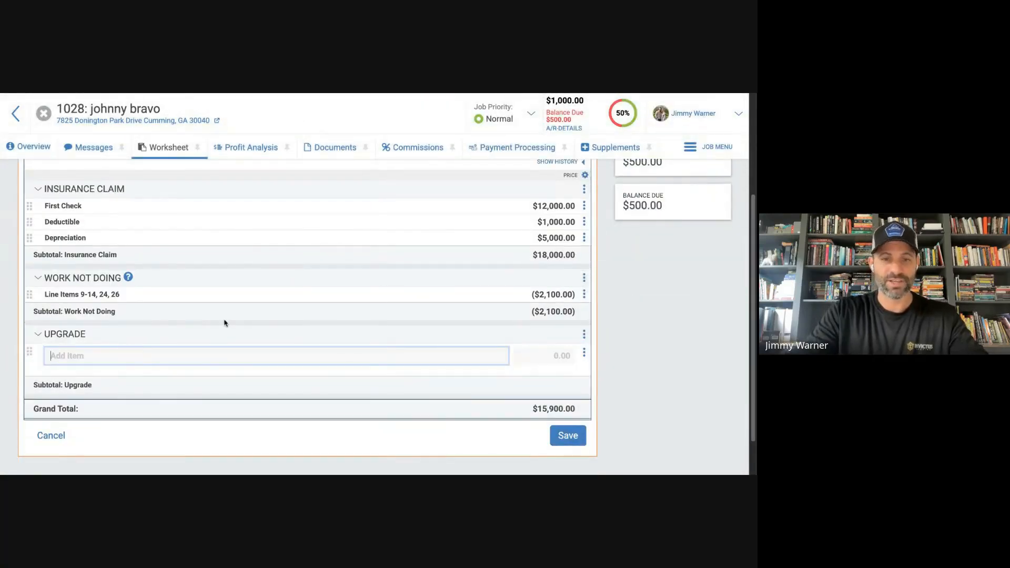
text(W)
key(BackSpace)
text(C)
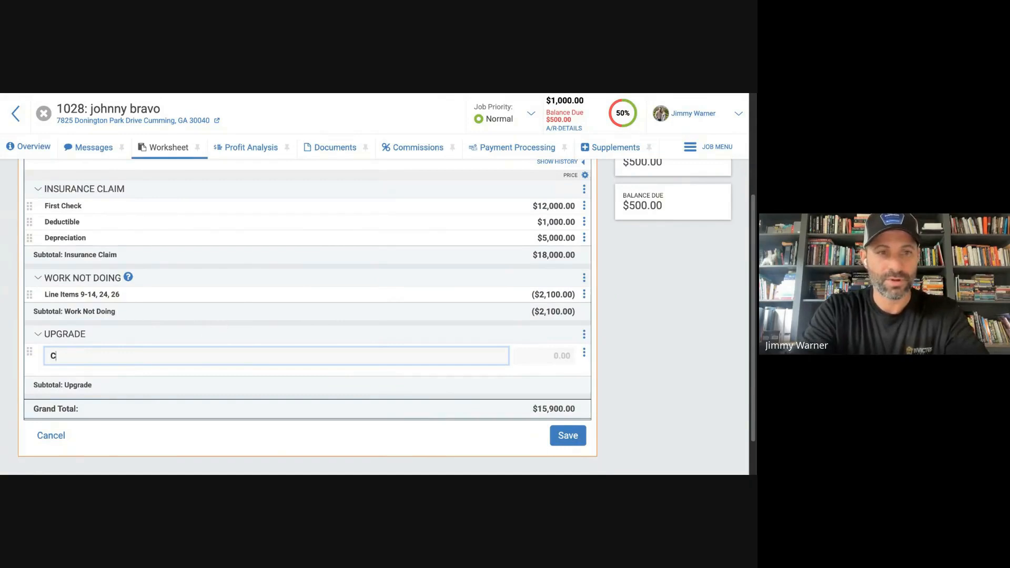
text(ertainteed )
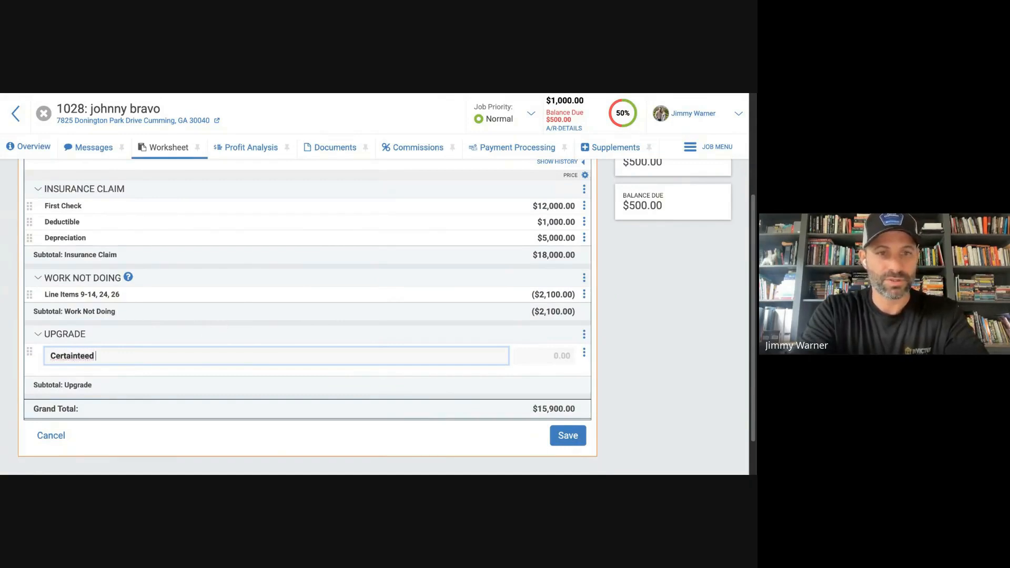
text(Warranty)
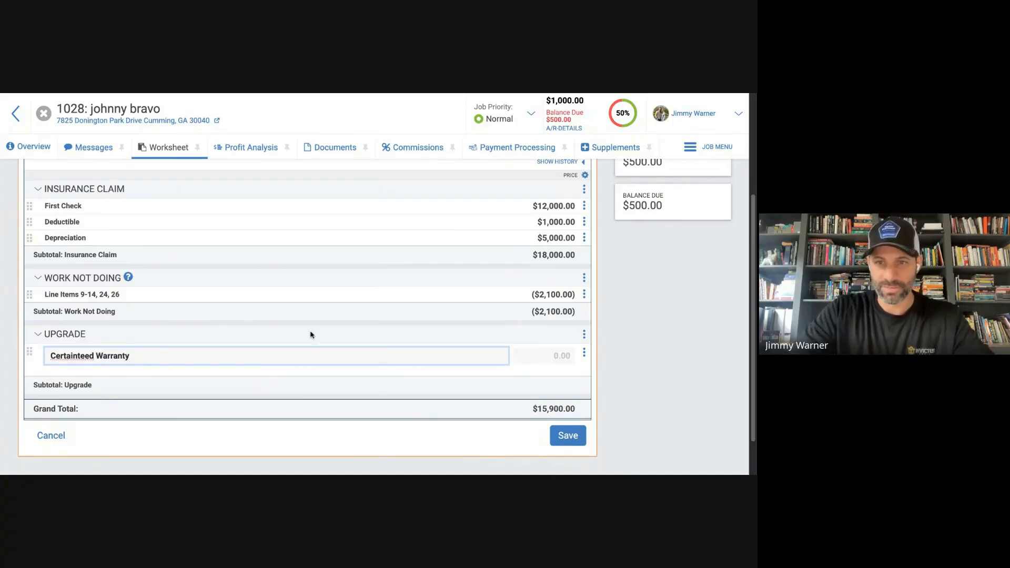
click(573, 359)
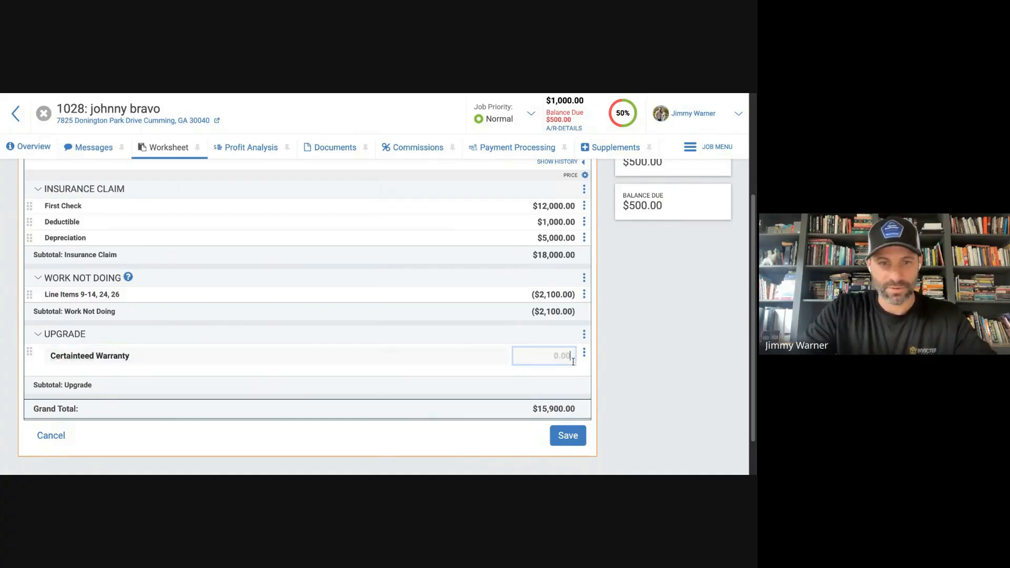
text(350.0)
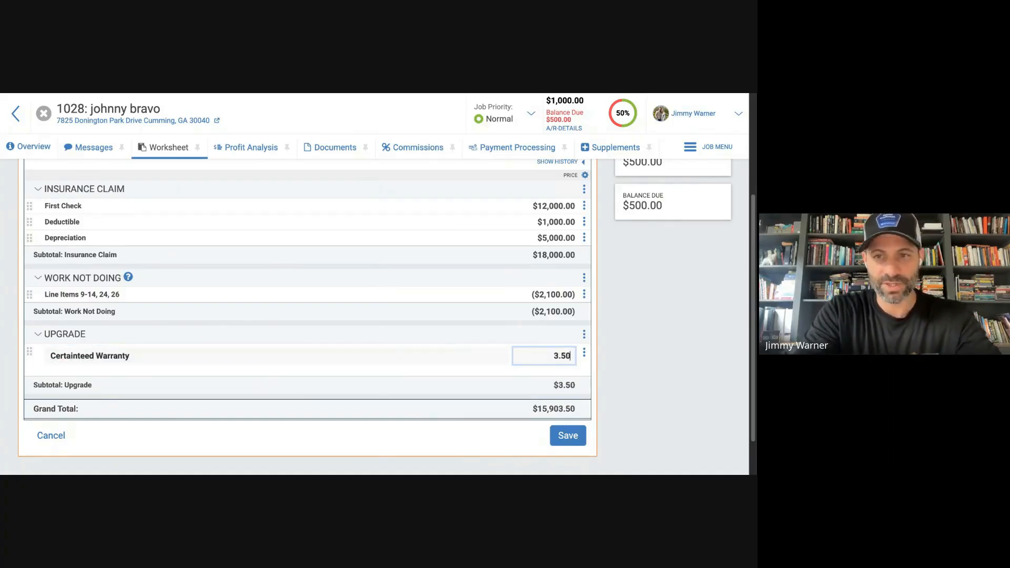
text(0)
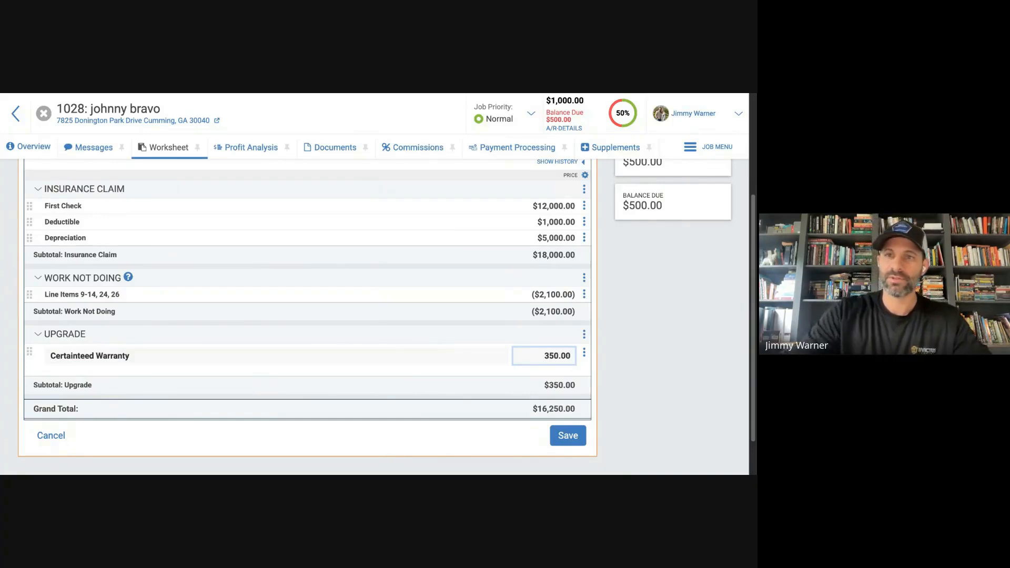
click(578, 435)
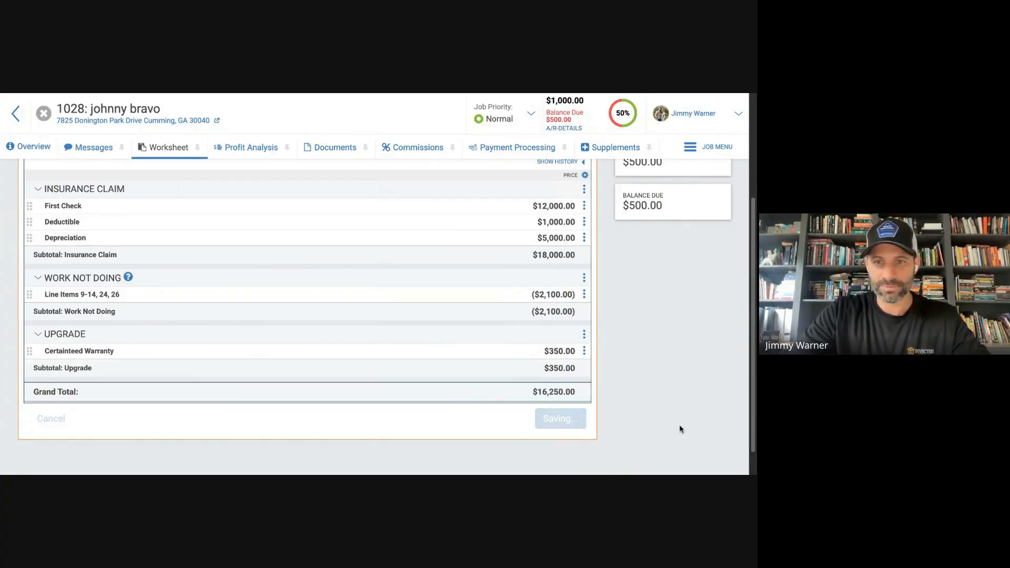
Add a second Upgrade section to the worksheet with no trade assigned.
scroll(524, 274, up, 4)
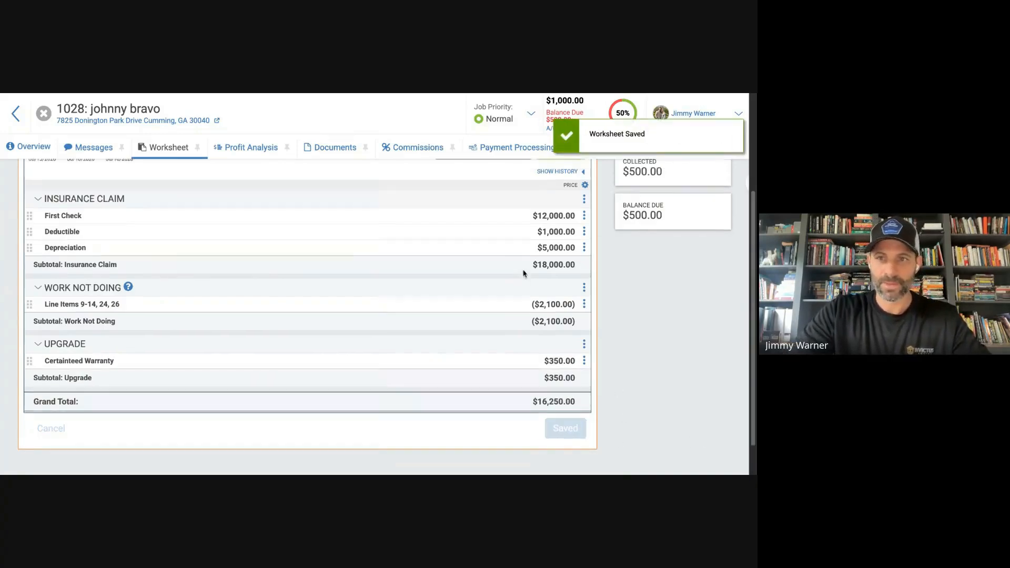
click(576, 262)
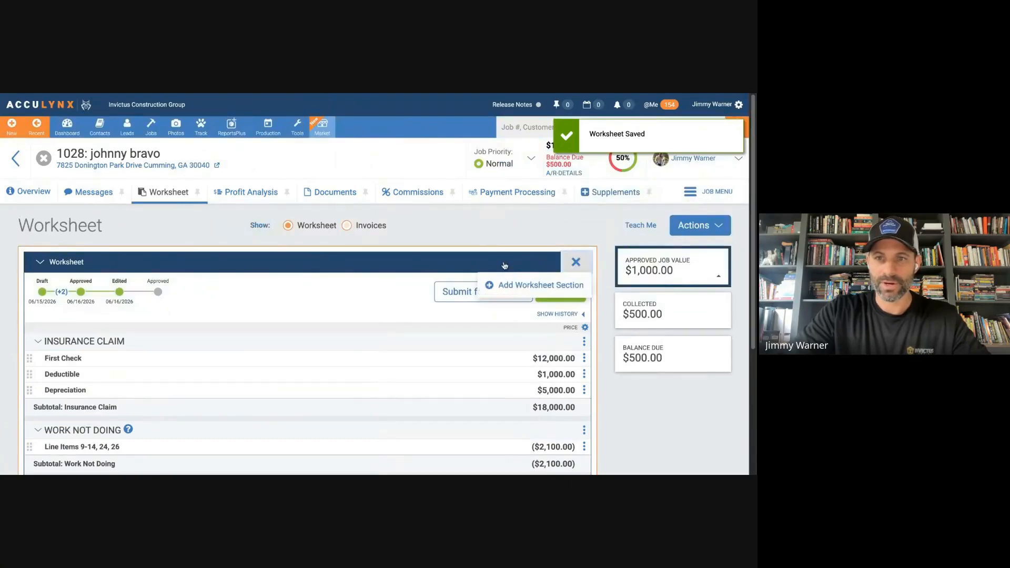
click(526, 287)
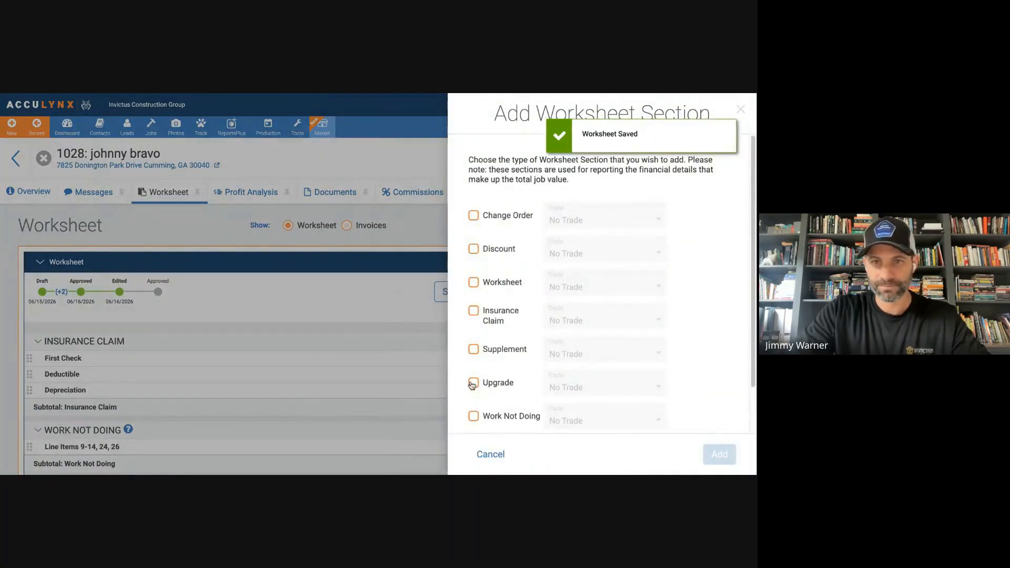
click(473, 382)
click(719, 455)
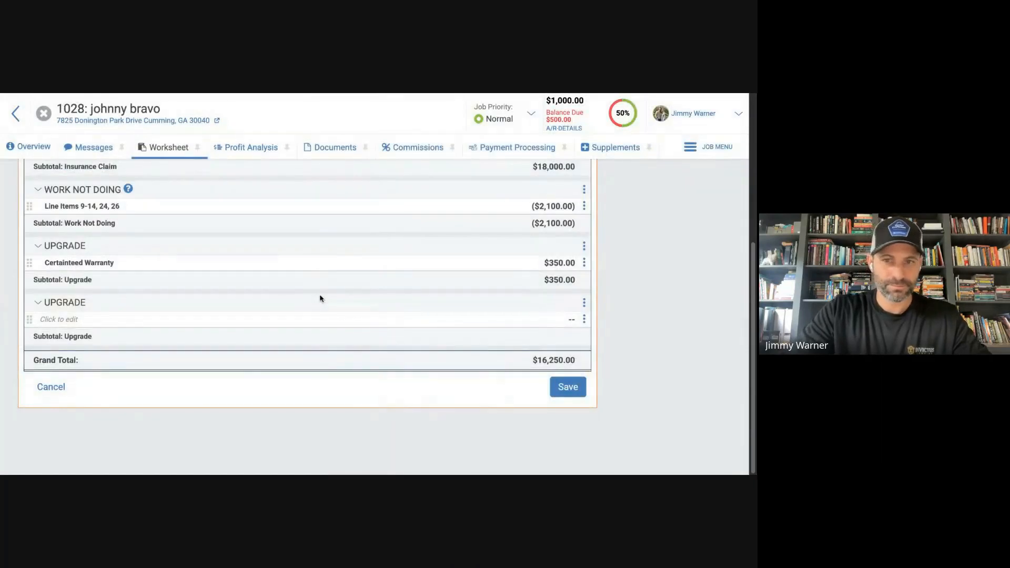
Enter a Landmark Pro item priced at 150.00 in the second Upgrade section and save the worksheet.
click(96, 320)
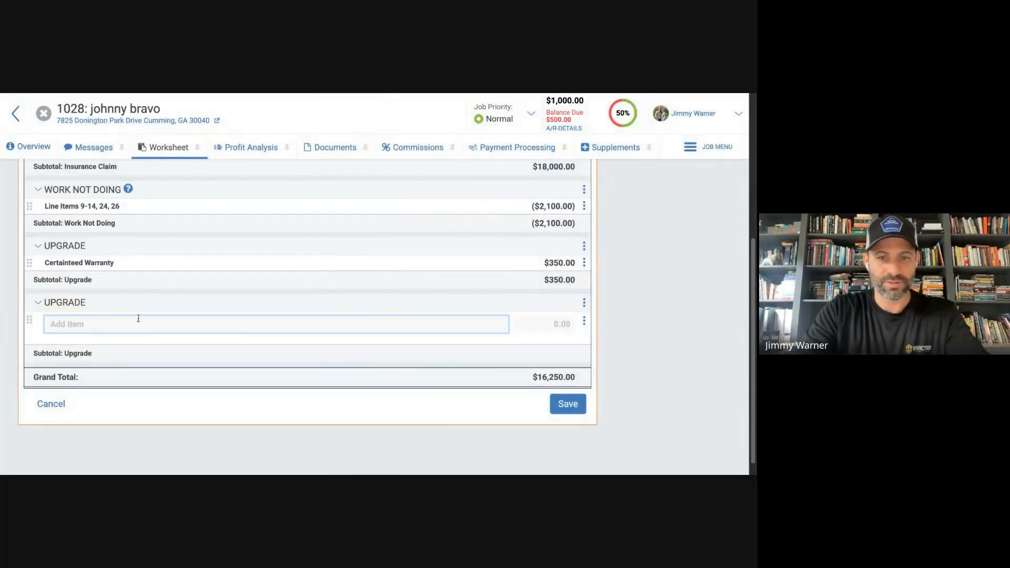
text(Land)
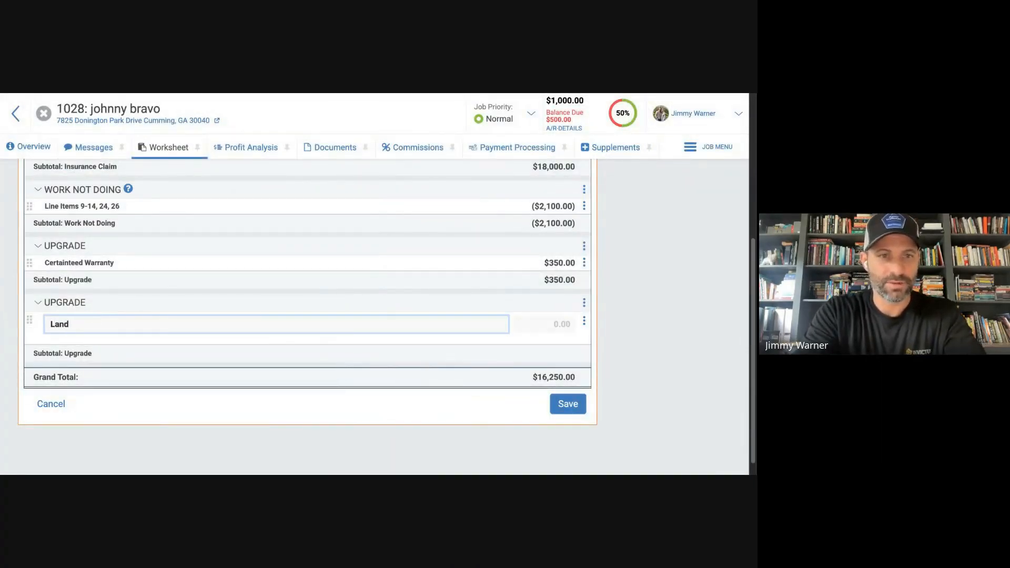
text(mark Pro)
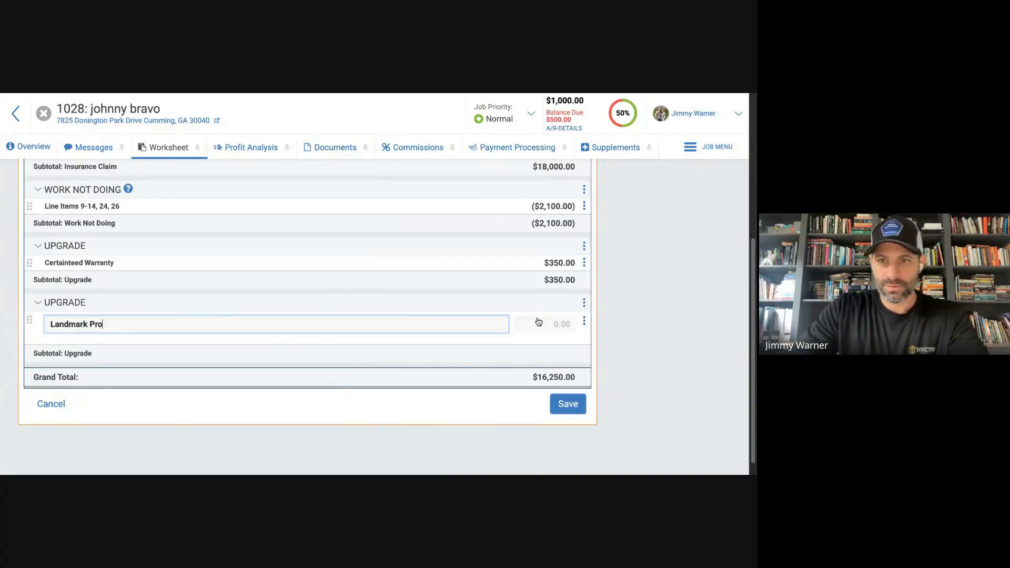
click(559, 326)
text(15000)
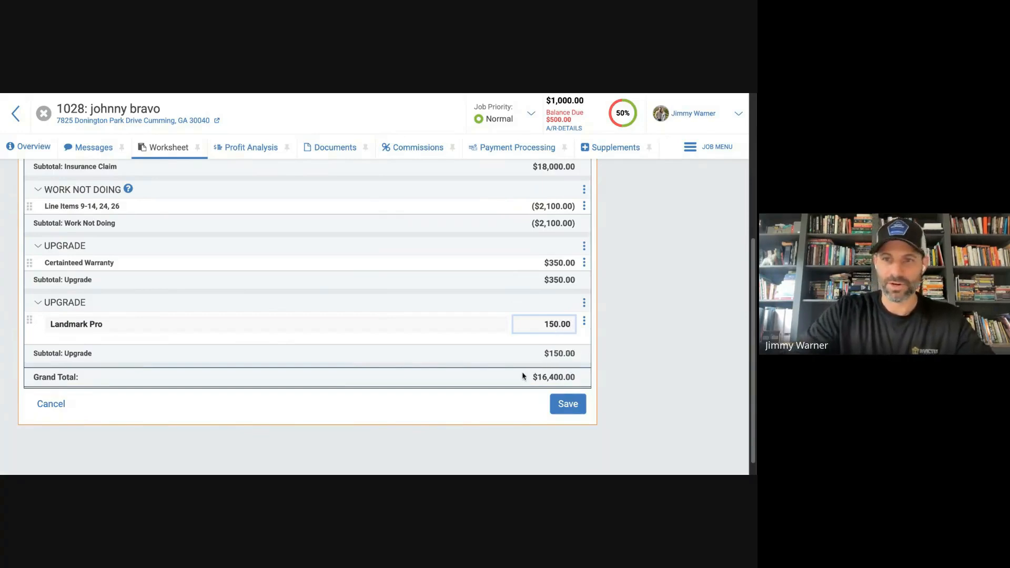
click(578, 406)
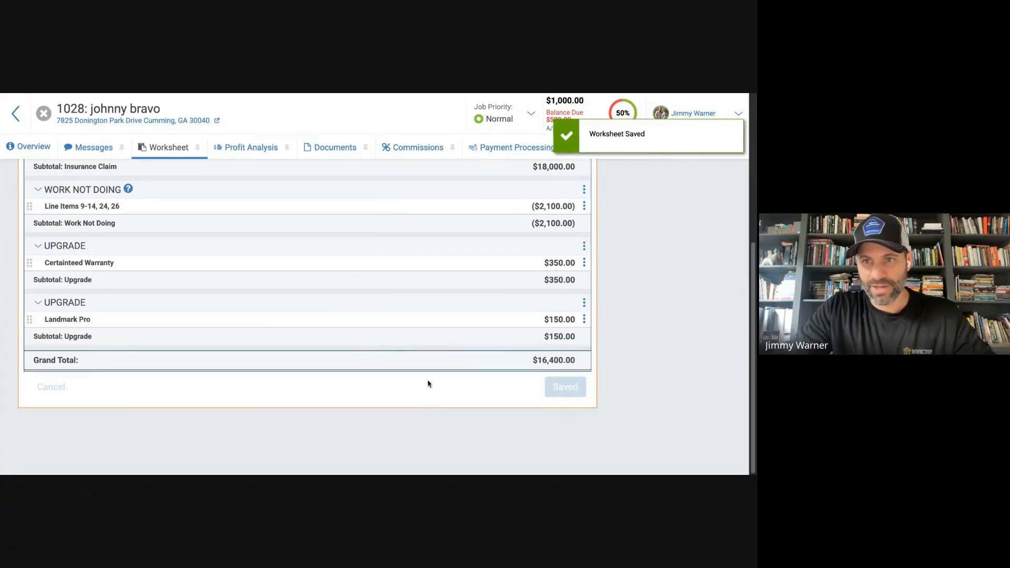
Add a Discount section to the worksheet with no trade assigned.
scroll(405, 375, up, 2)
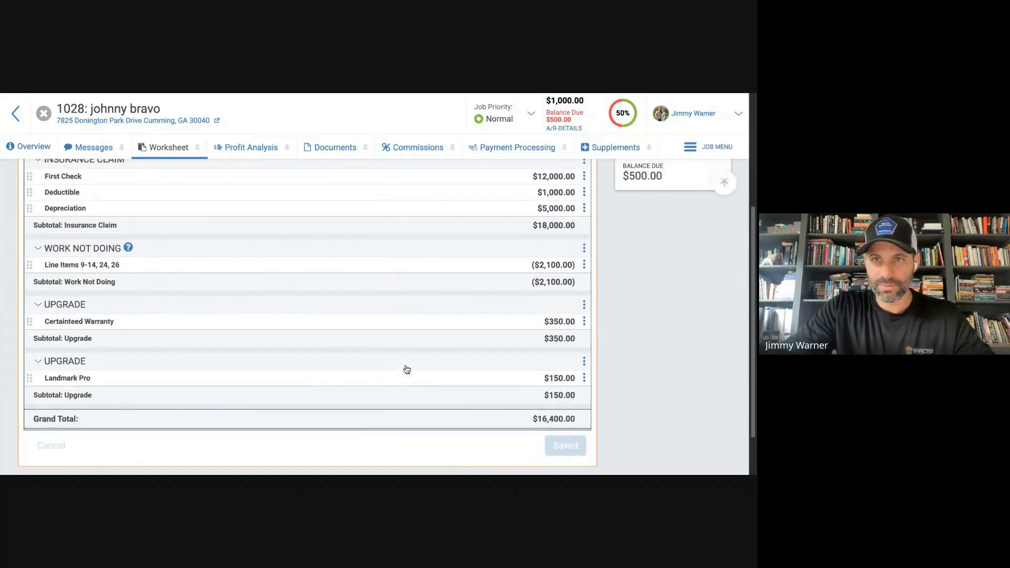
scroll(307, 316, up, 1)
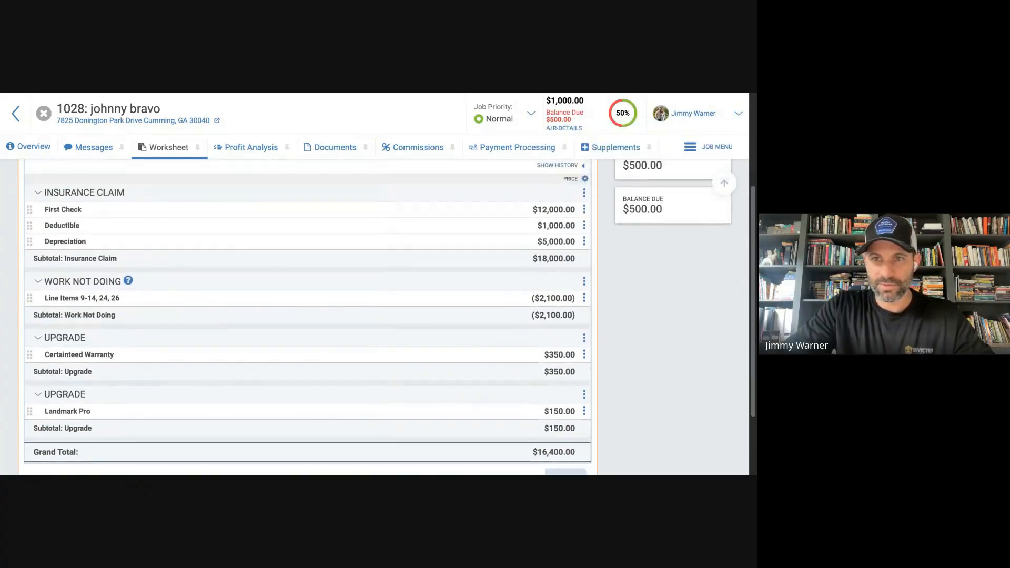
scroll(307, 316, down, 2)
scroll(491, 300, up, 4)
scroll(474, 341, down, 4)
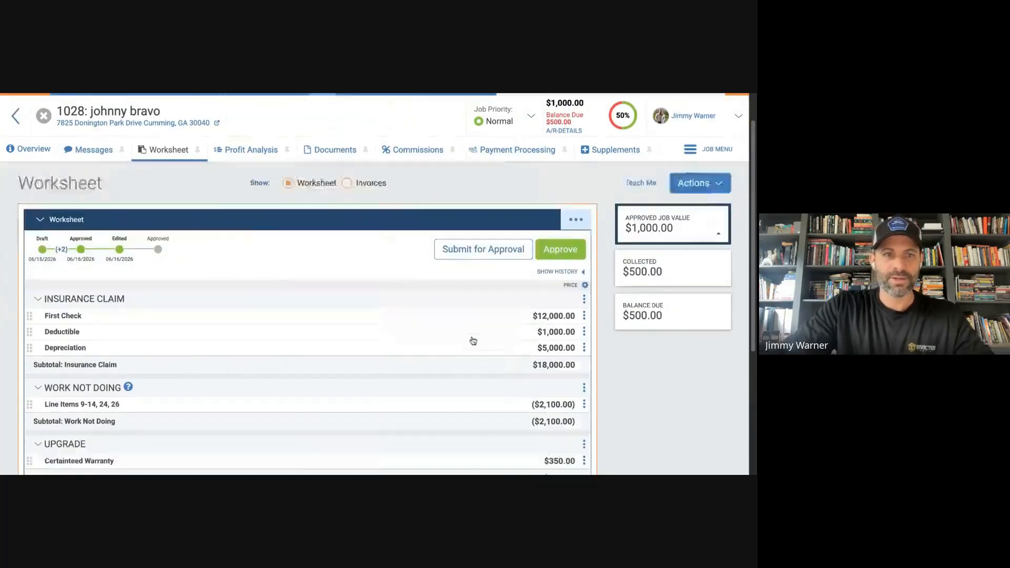
scroll(403, 254, up, 3)
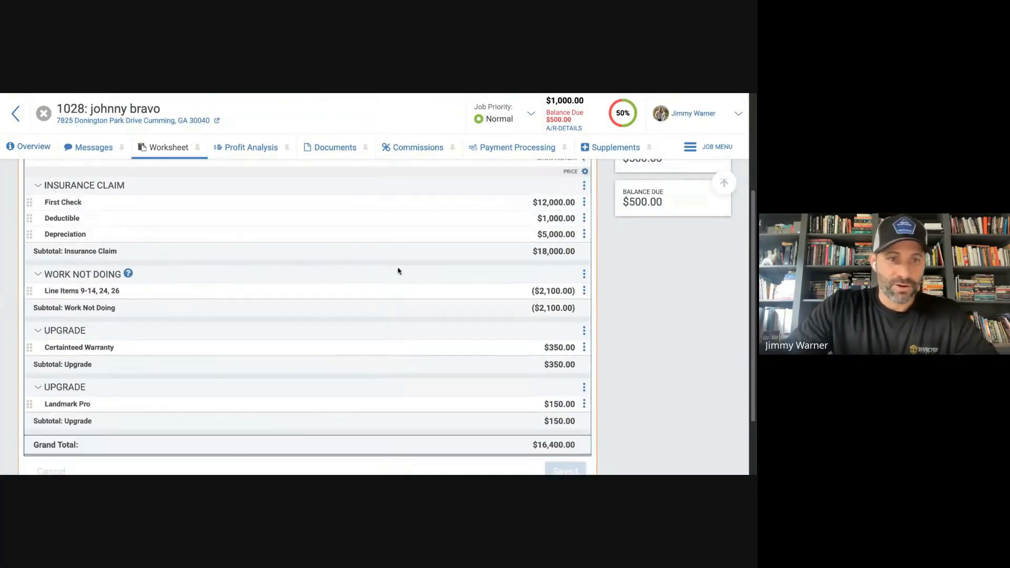
scroll(501, 248, up, 1)
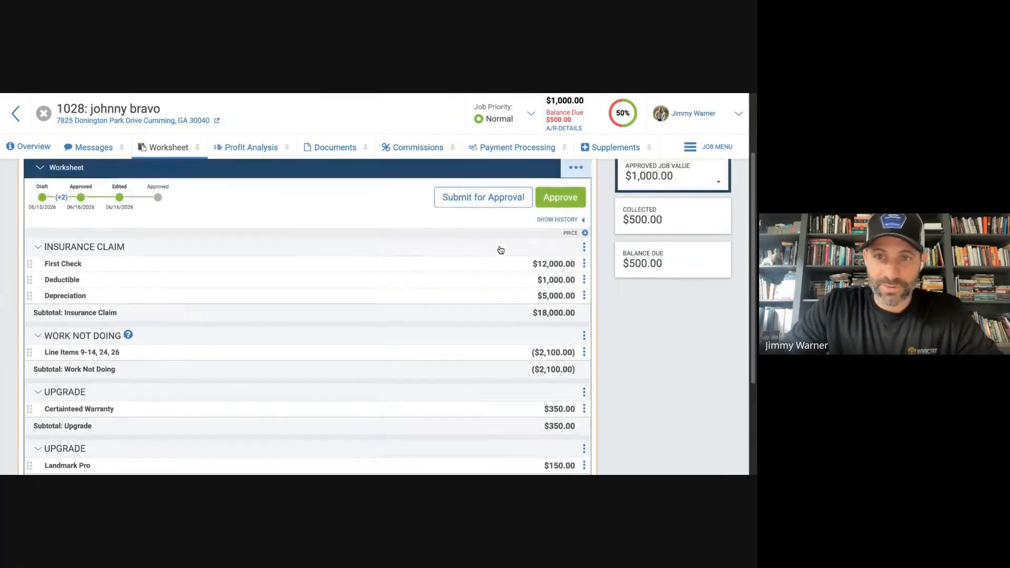
click(576, 167)
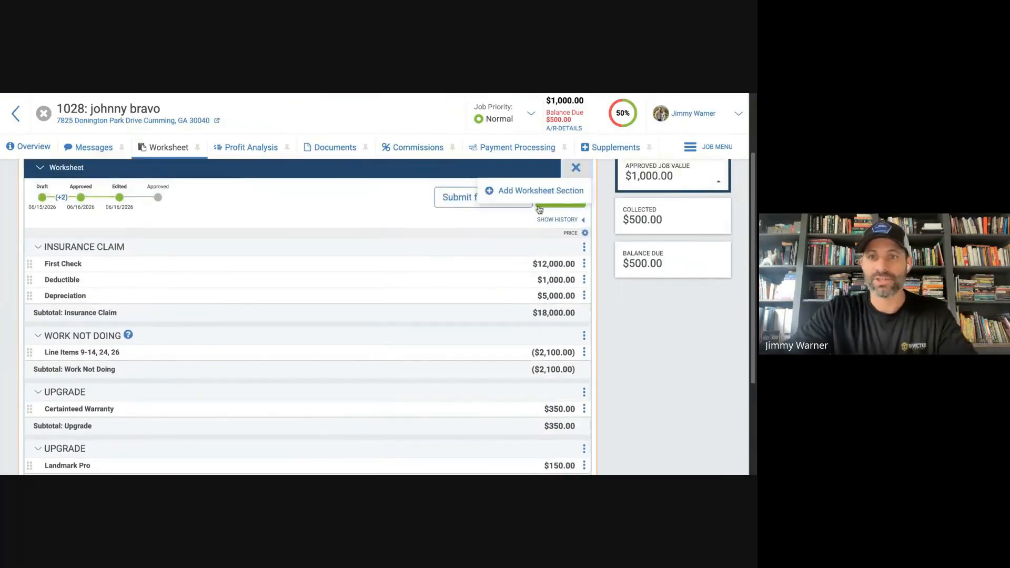
click(523, 192)
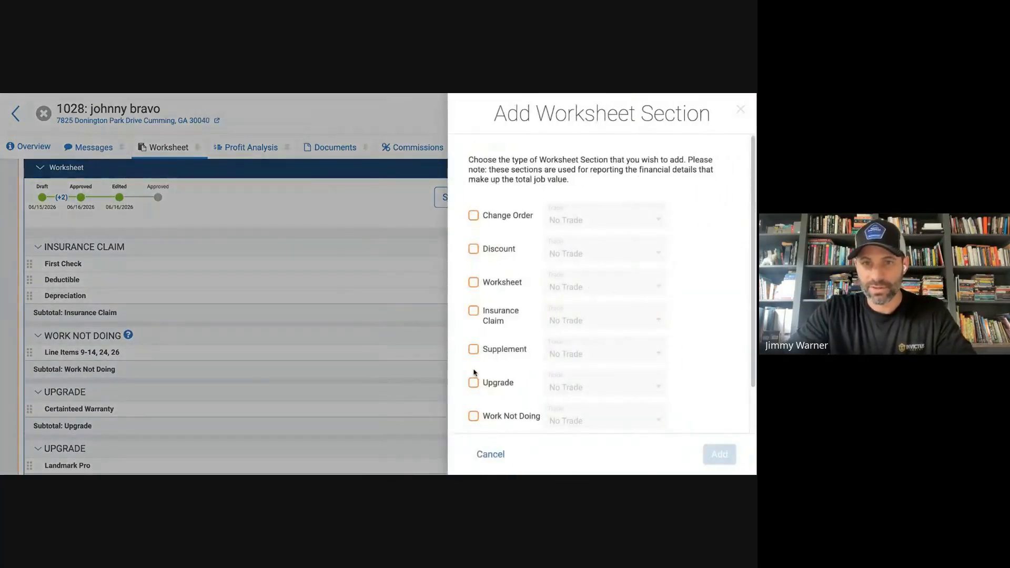
click(474, 250)
click(720, 456)
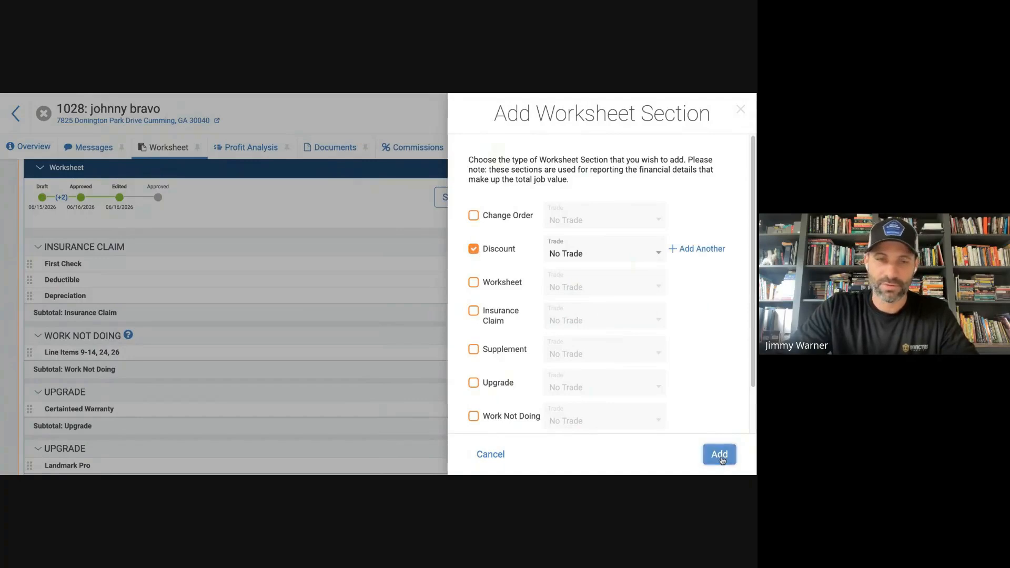
Enter a Cat Therapy item at -100.00 in the Discount section and save the worksheet.
click(571, 321)
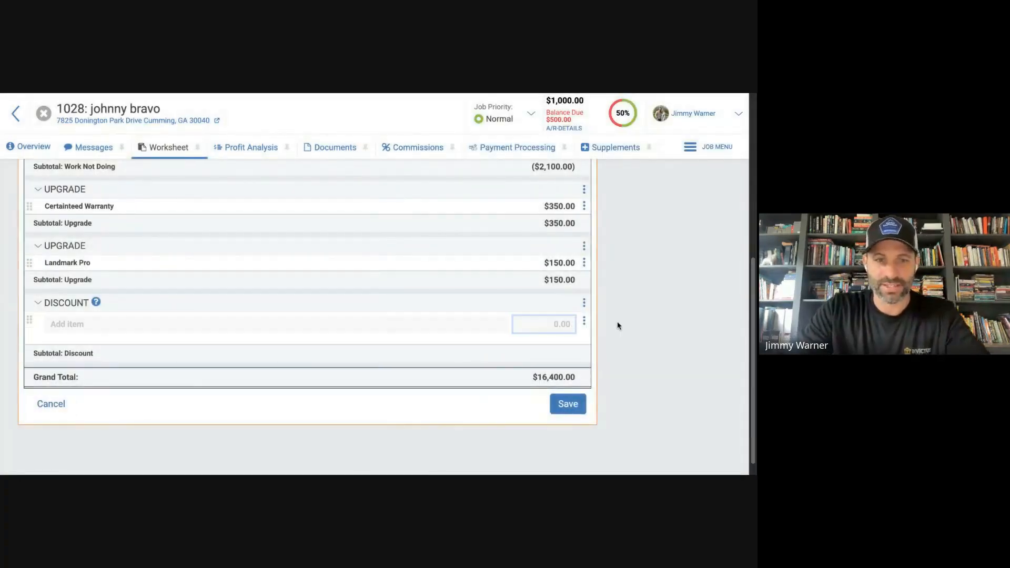
text(-100000)
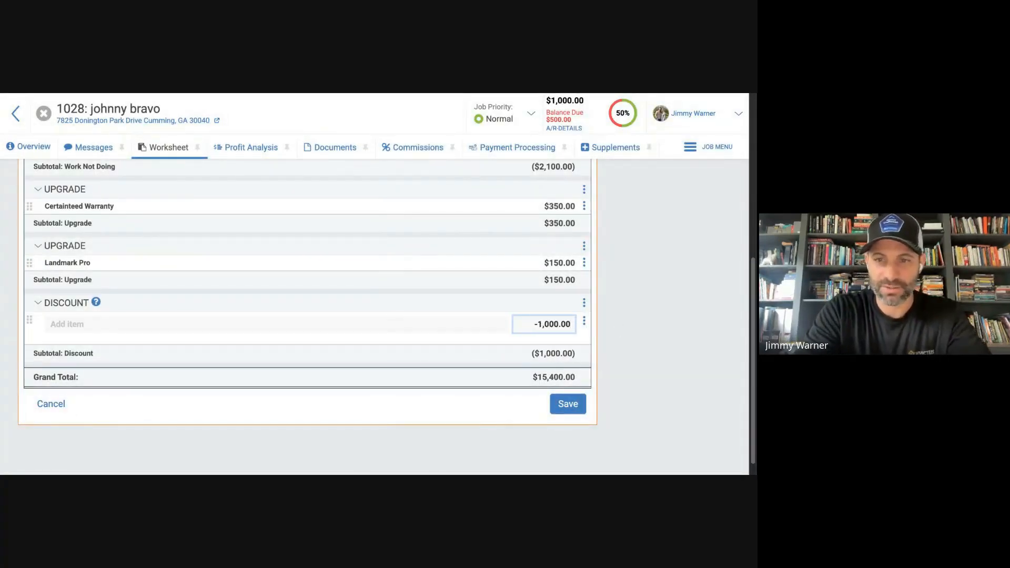
key(BackSpace)
click(337, 325)
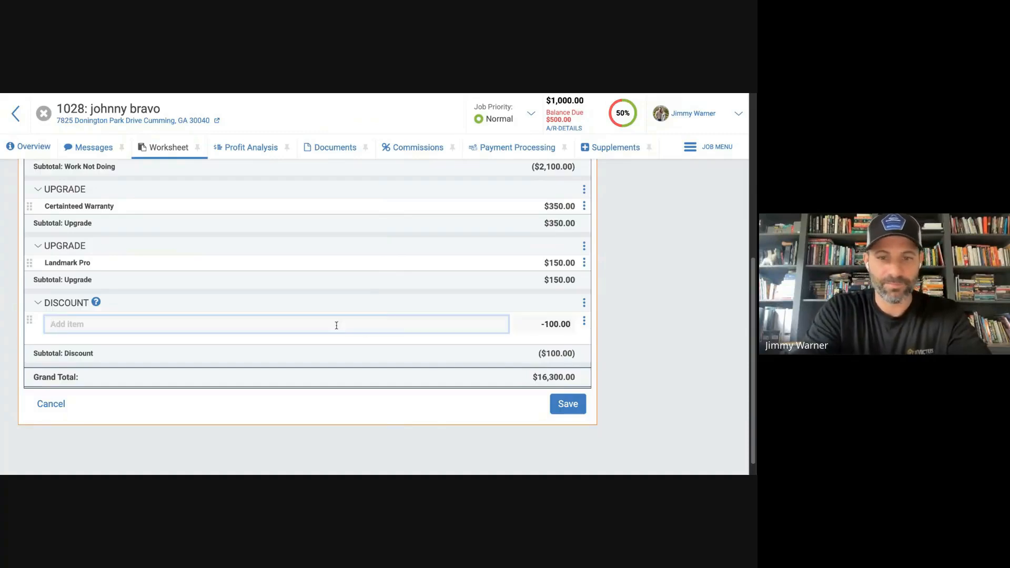
text(Cat Therapy)
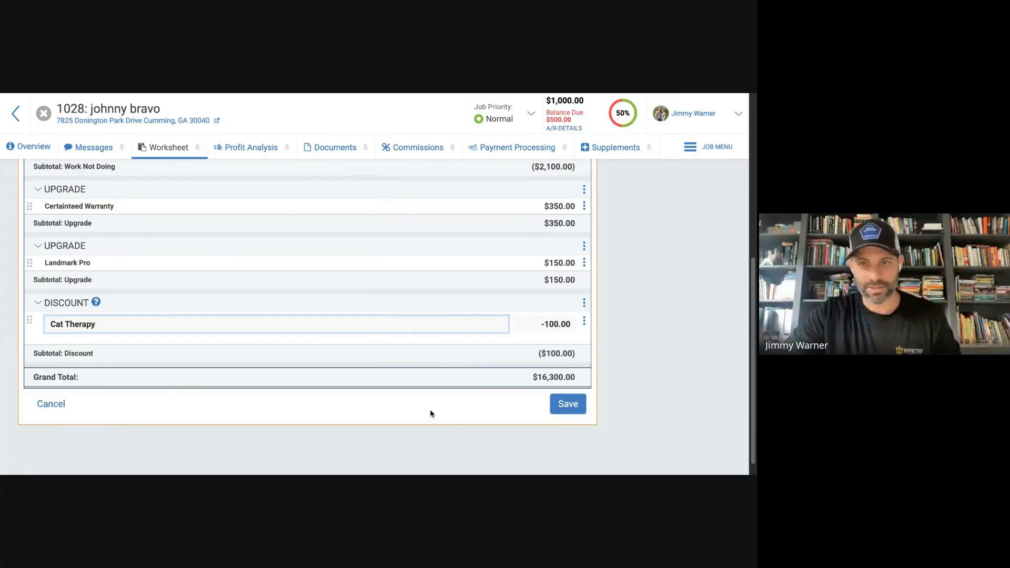
click(567, 405)
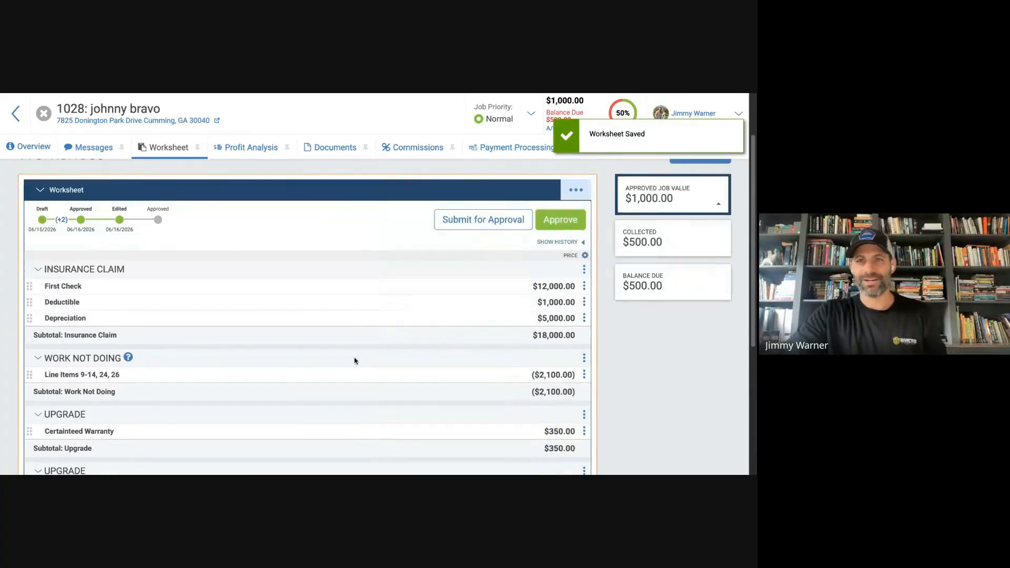
Approve the worksheet and review its sections through to the grand total.
click(581, 226)
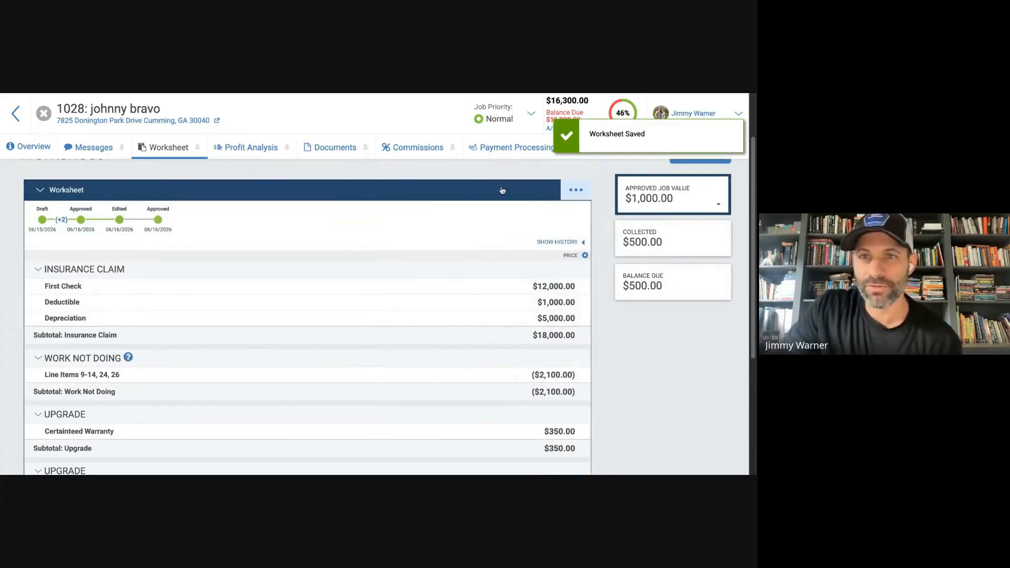
scroll(389, 216, down, 2)
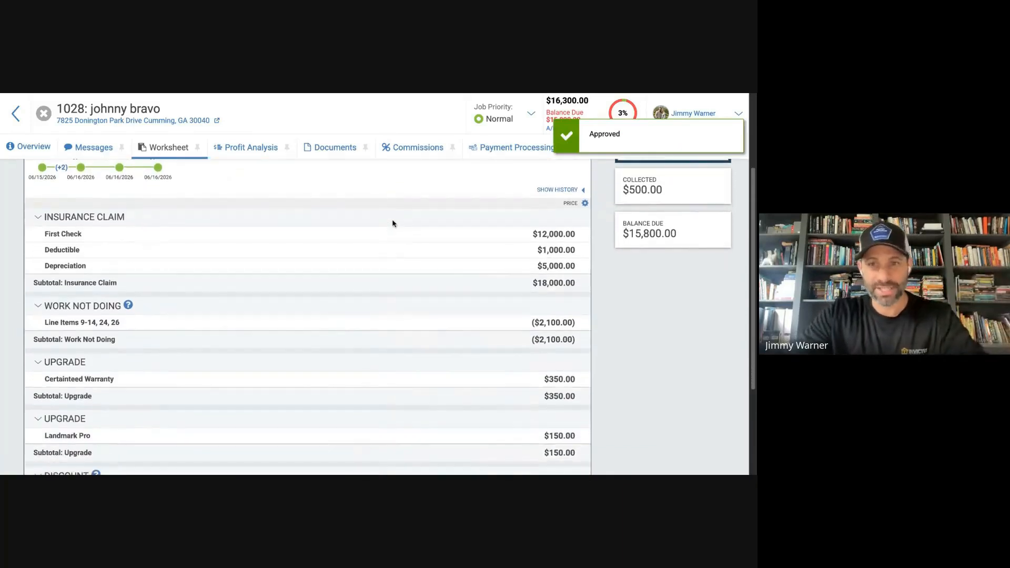
scroll(389, 223, down, 1)
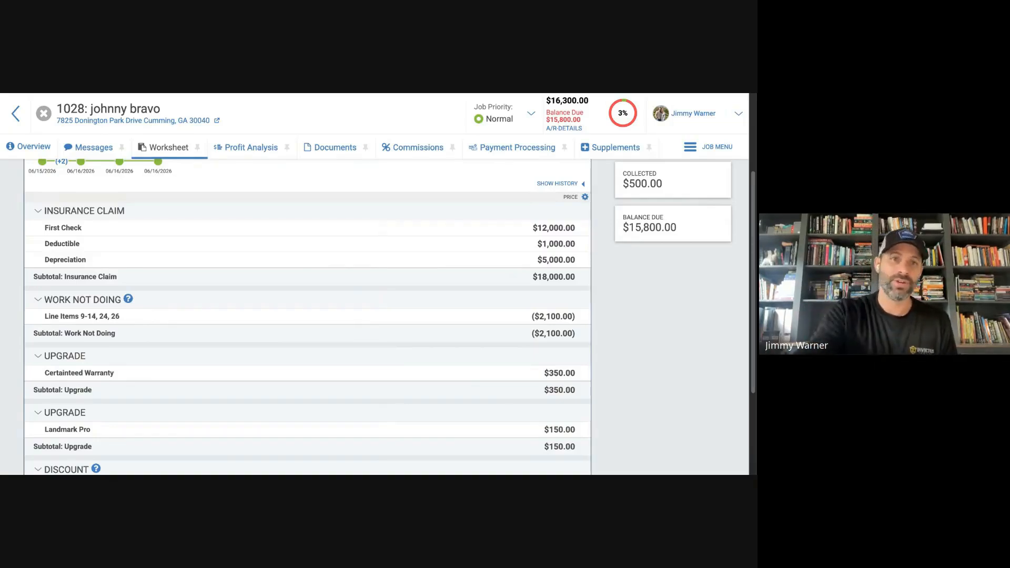
scroll(346, 286, down, 2)
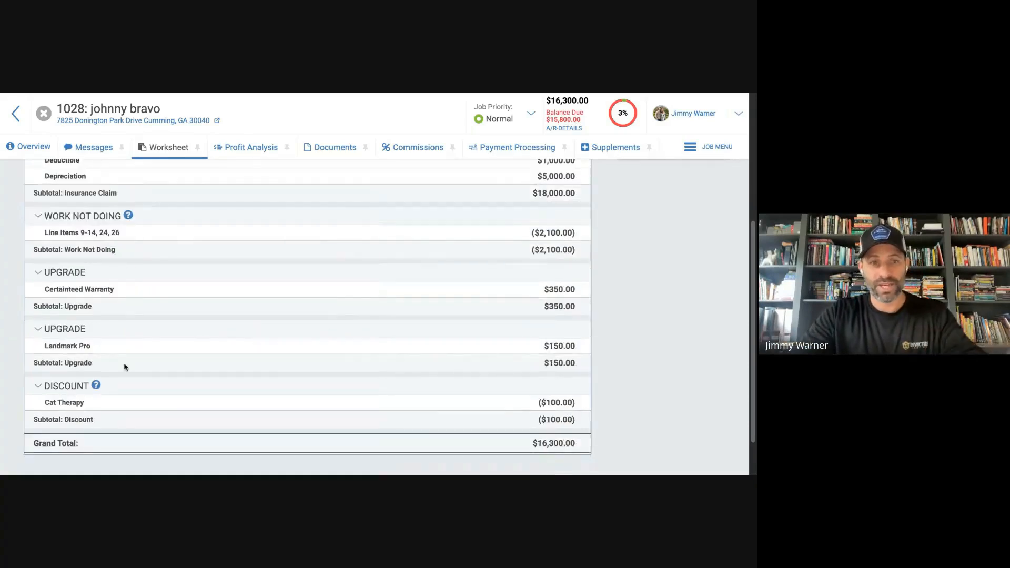
Reopen the approved worksheet for editing and look through the section types that can be added, without adding one.
scroll(381, 301, up, 4)
click(576, 222)
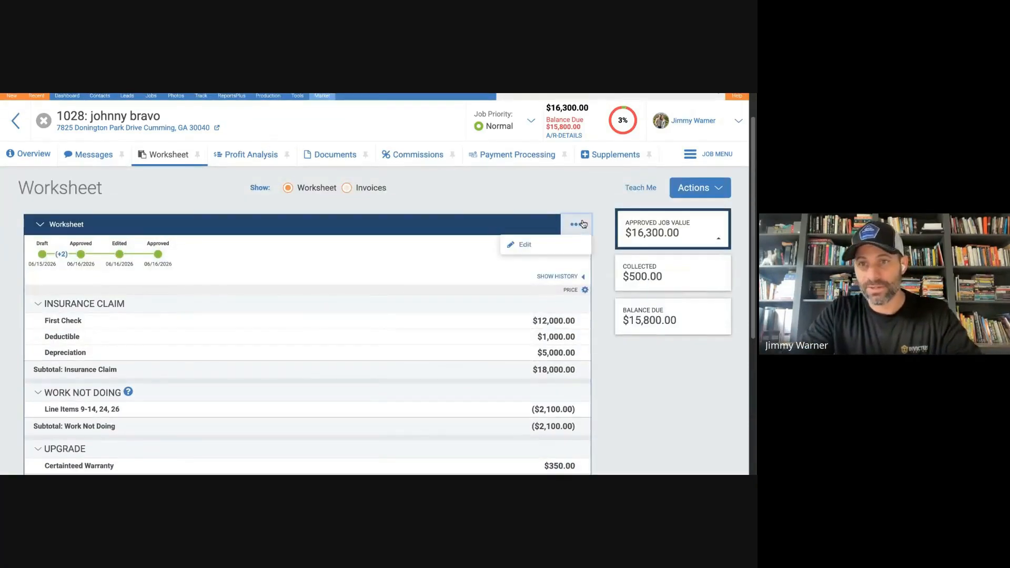
click(518, 247)
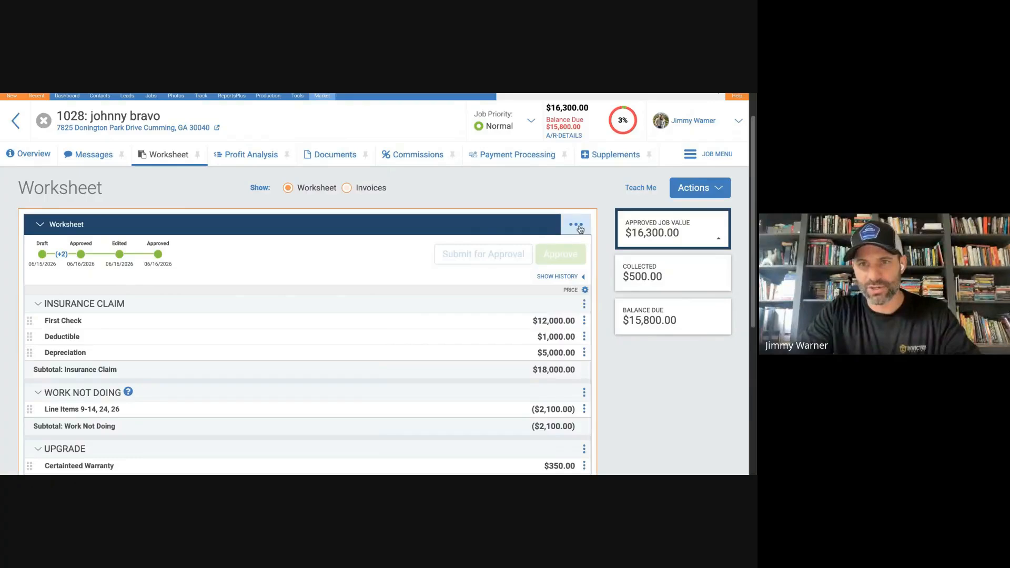
click(576, 224)
click(527, 249)
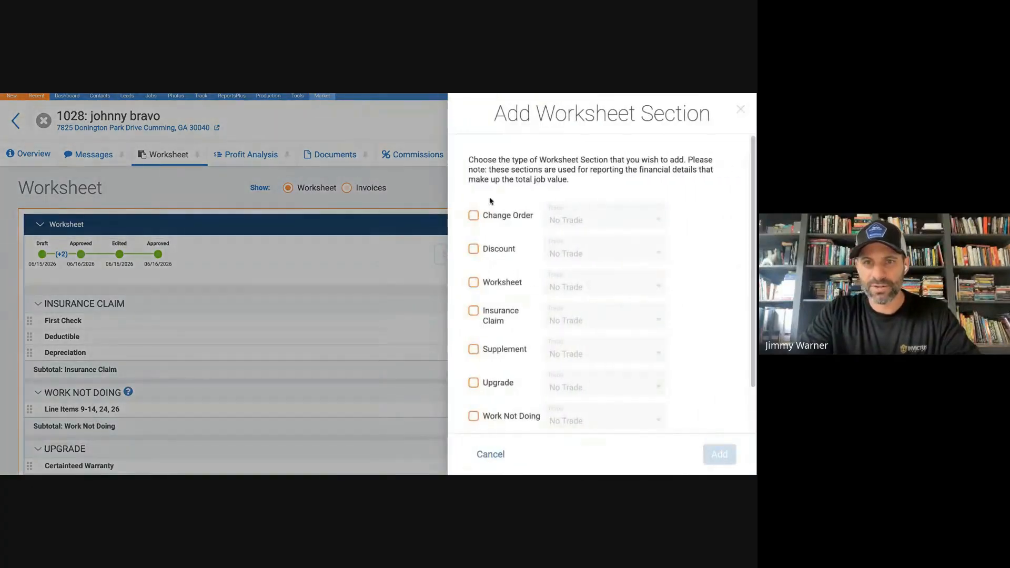
scroll(485, 303, down, 2)
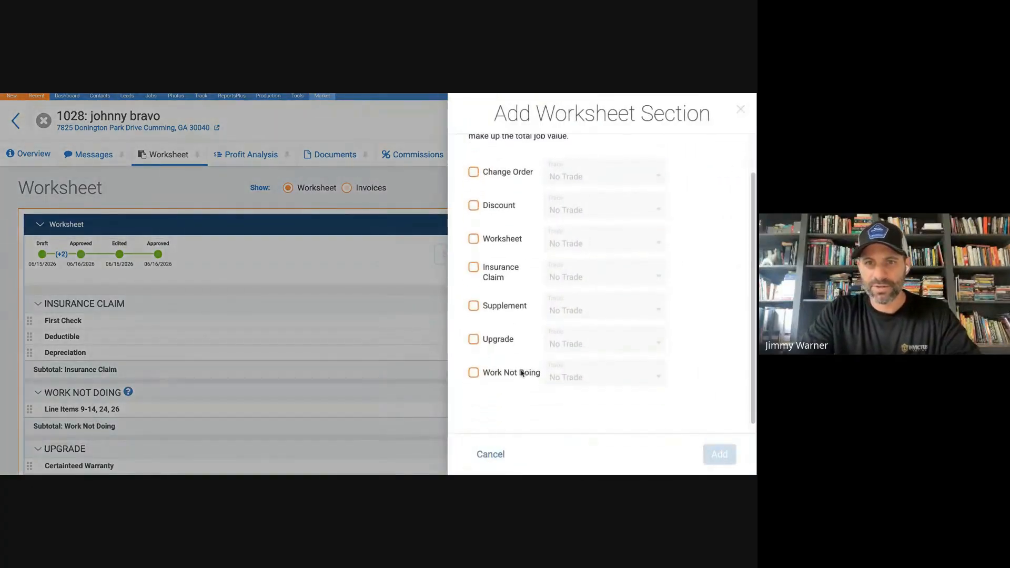
click(491, 455)
Review the worksheet's Insurance Claim, Work Not Doing, Upgrade and Discount sections against the grand total and approved job value.
scroll(415, 301, down, 3)
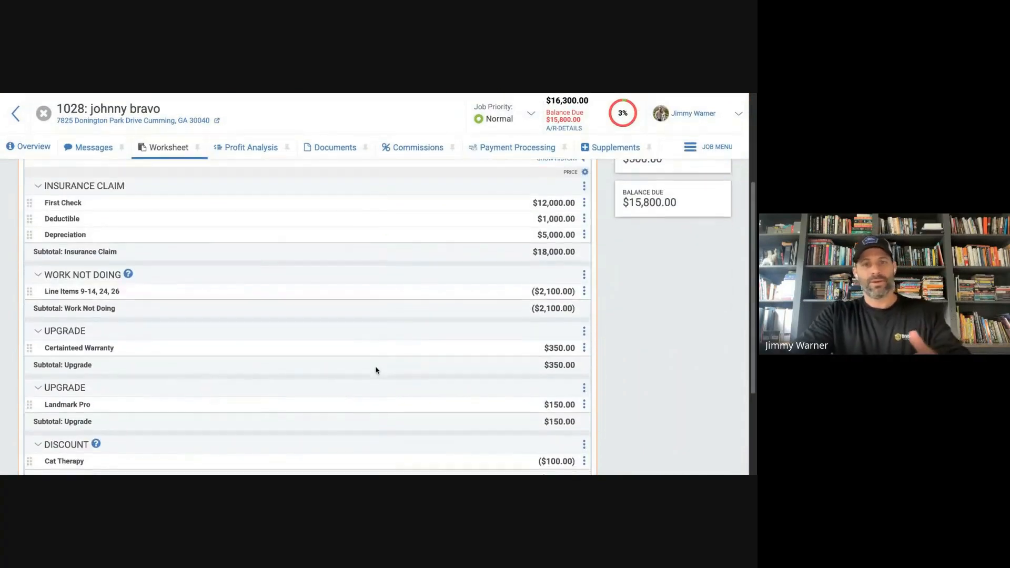
scroll(394, 360, down, 1)
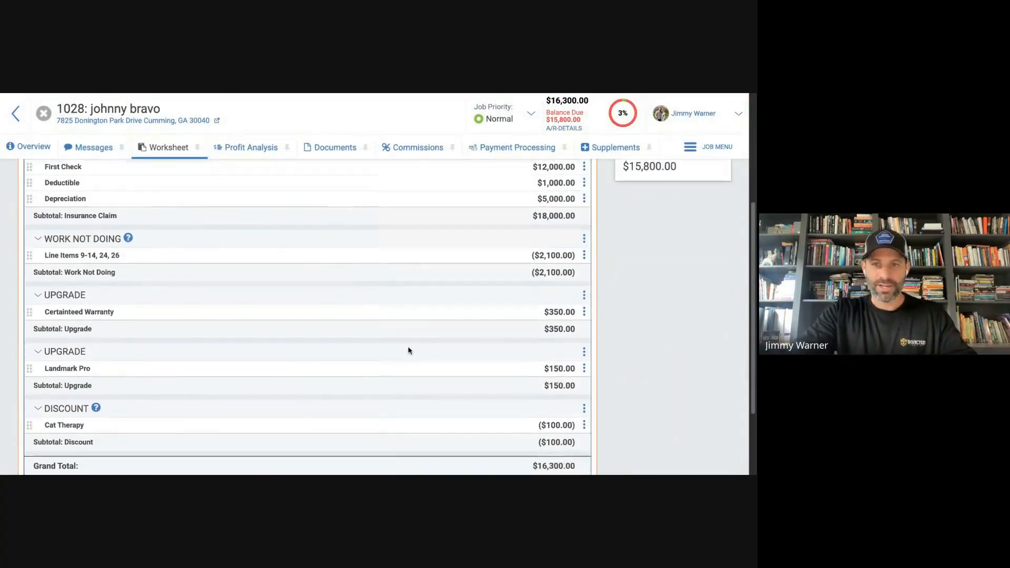
scroll(409, 350, down, 2)
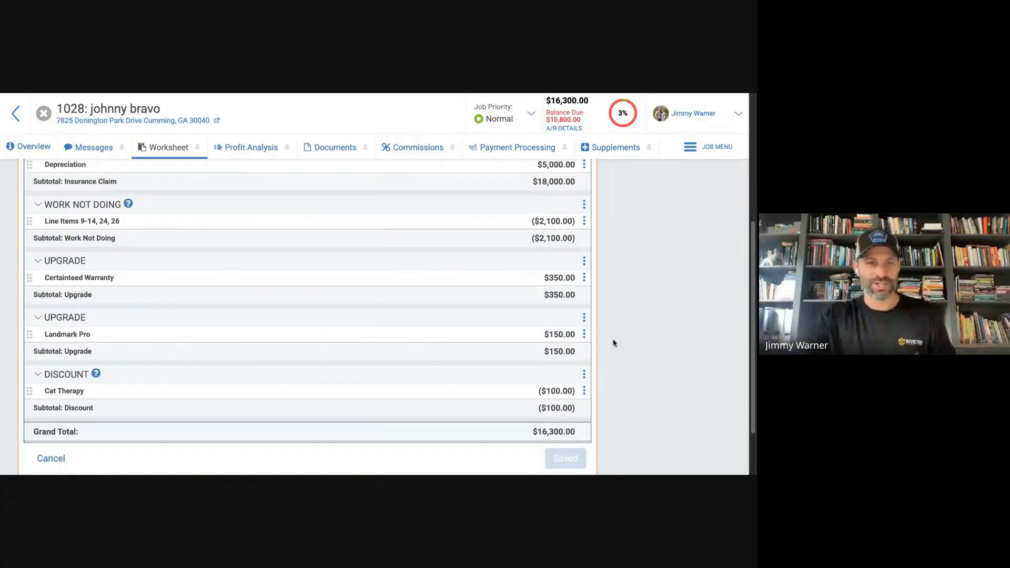
scroll(584, 311, up, 5)
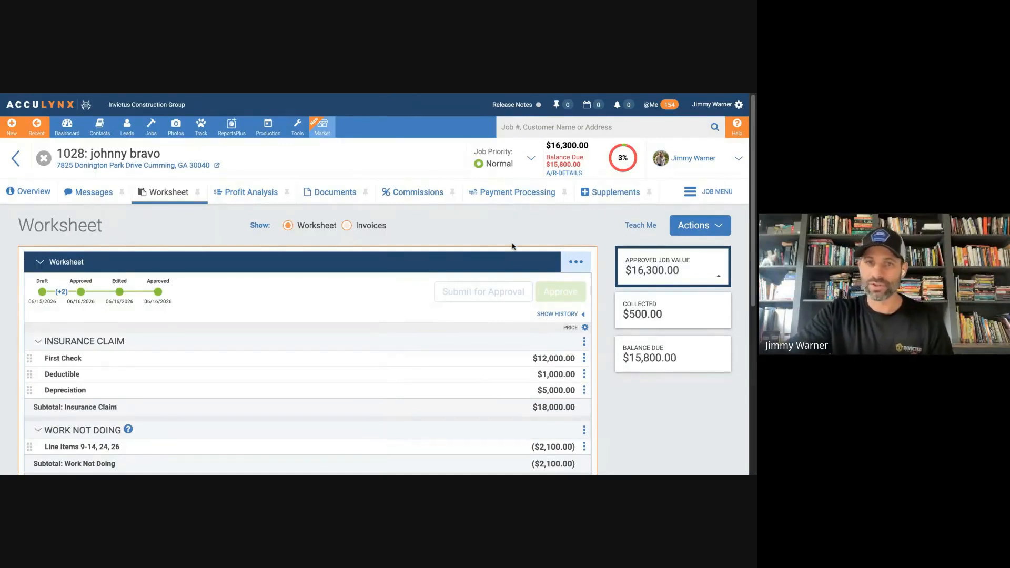
scroll(444, 261, down, 3)
scroll(439, 282, down, 2)
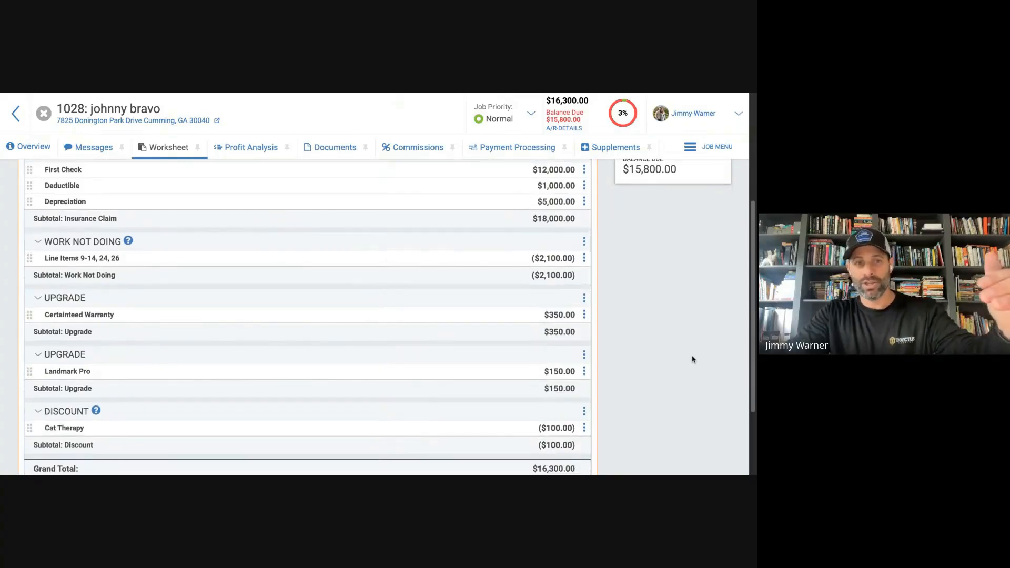
scroll(657, 363, up, 2)
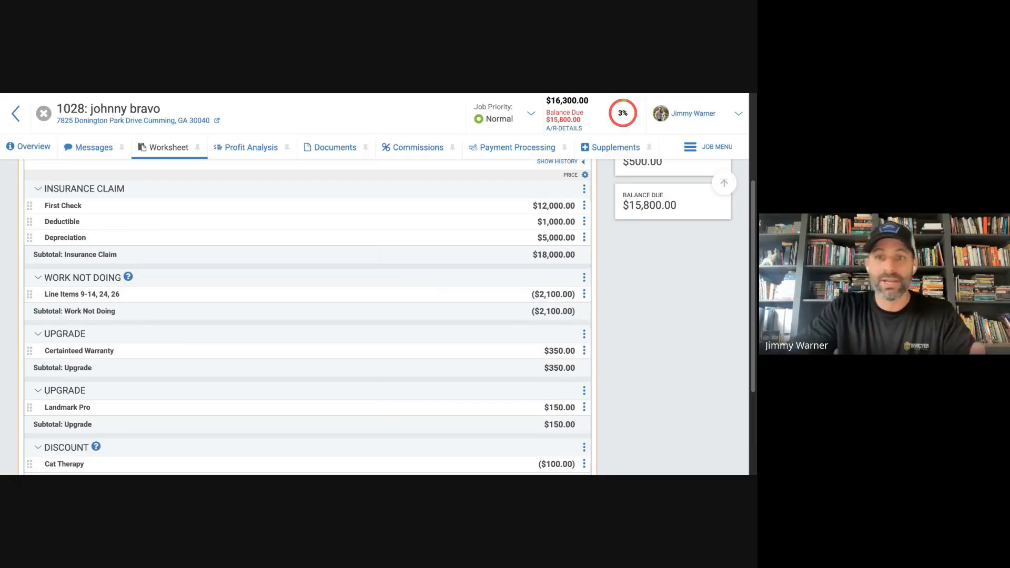
scroll(403, 347, up, 2)
scroll(400, 348, down, 3)
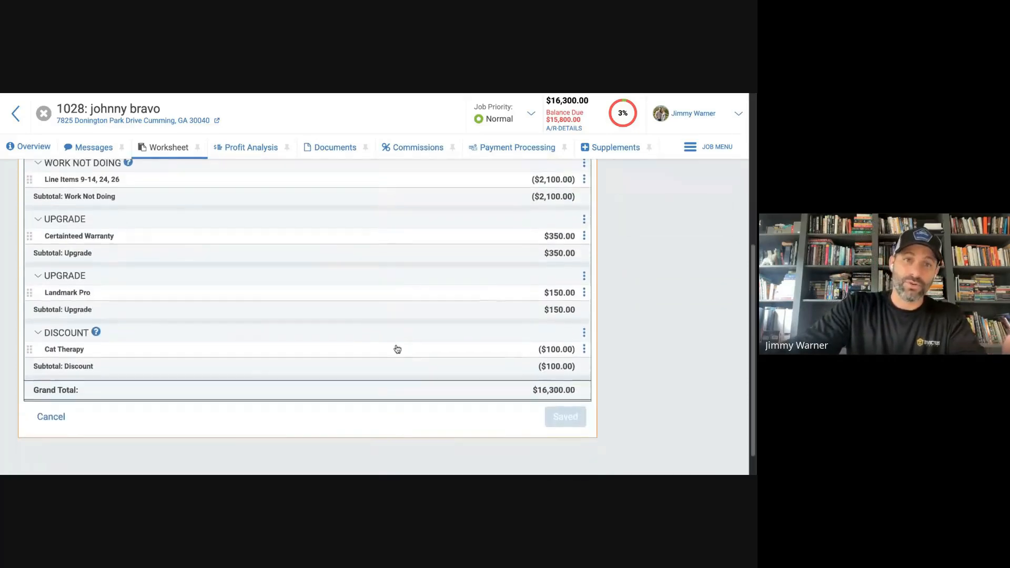
scroll(397, 350, up, 3)
scroll(397, 350, up, 3)
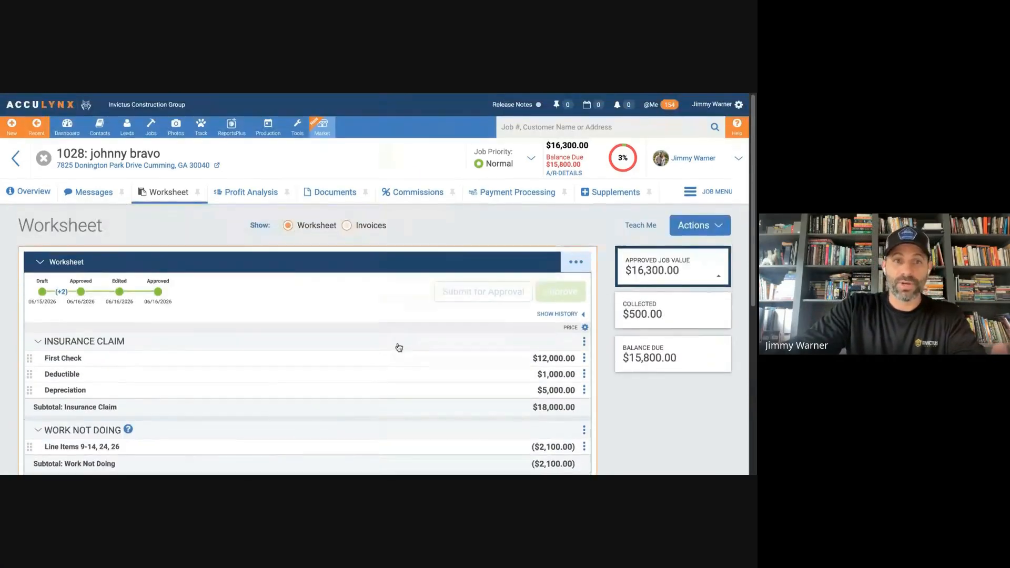
scroll(398, 346, down, 5)
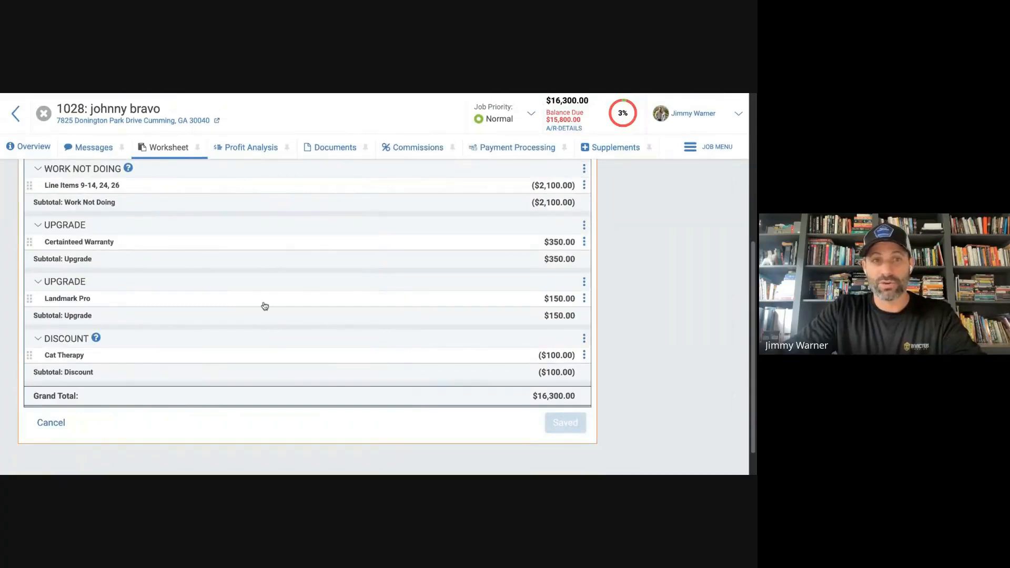
scroll(258, 303, up, 2)
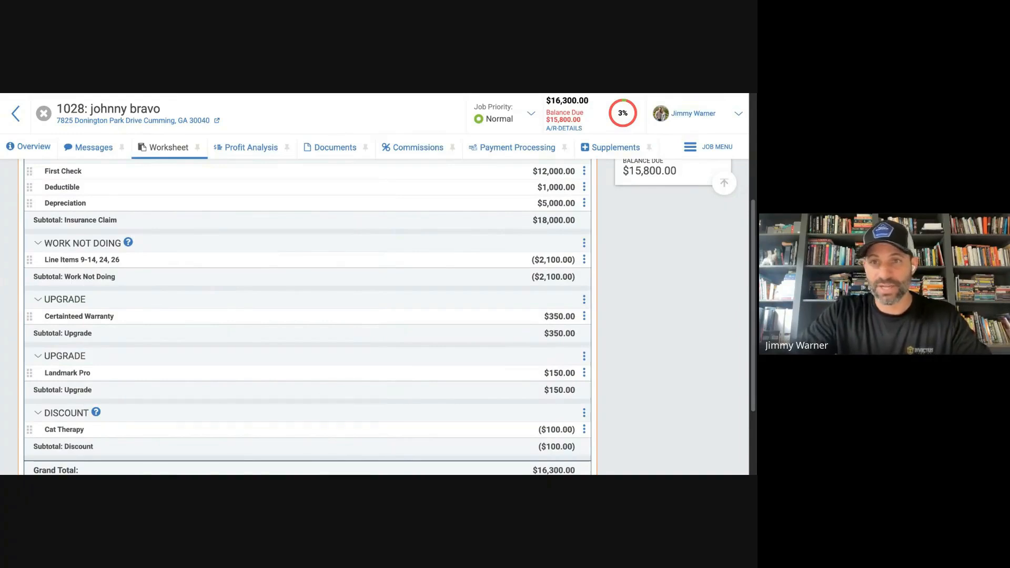
scroll(614, 350, down, 1)
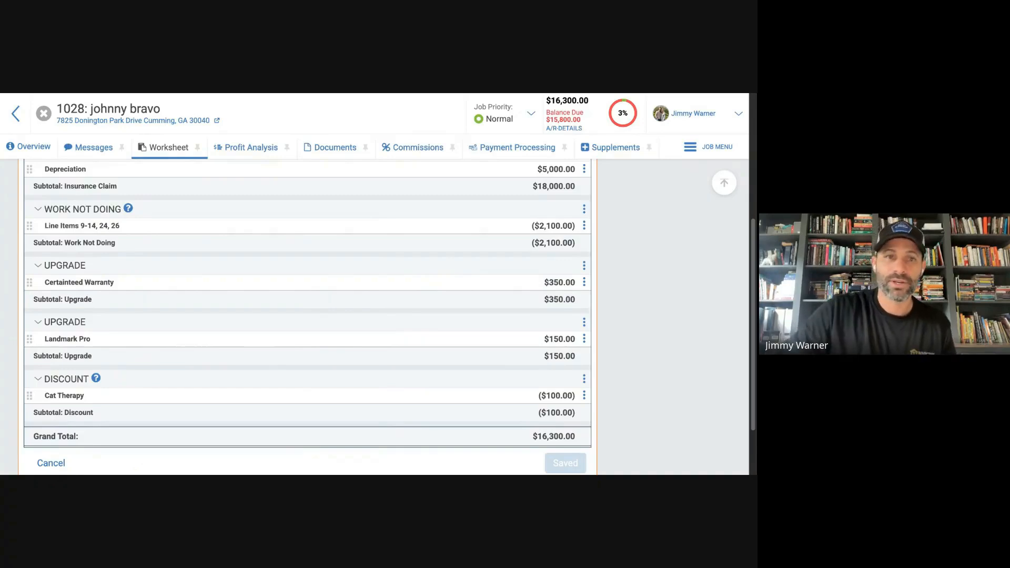
scroll(316, 276, up, 4)
scroll(316, 276, down, 3)
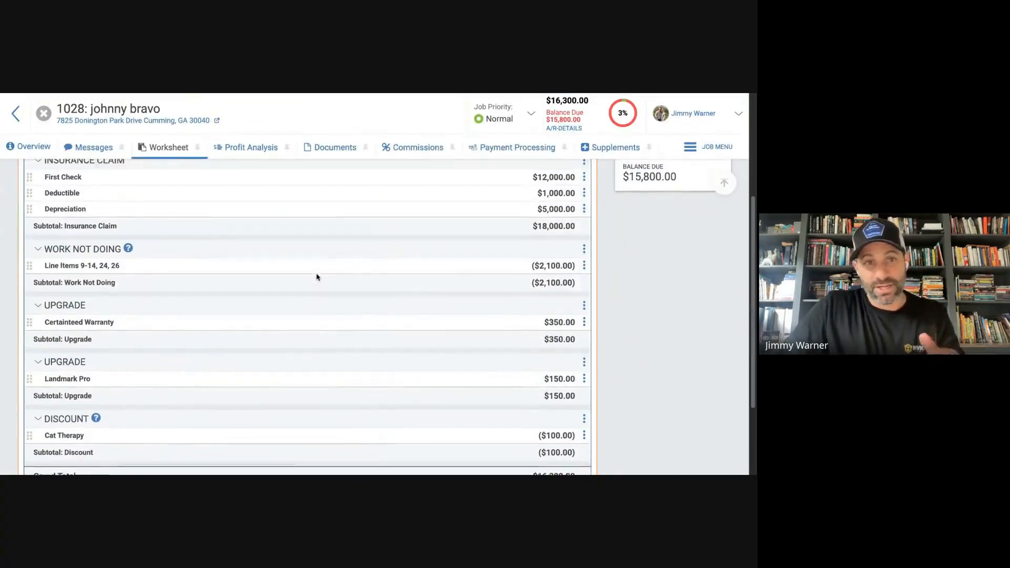
scroll(369, 287, up, 1)
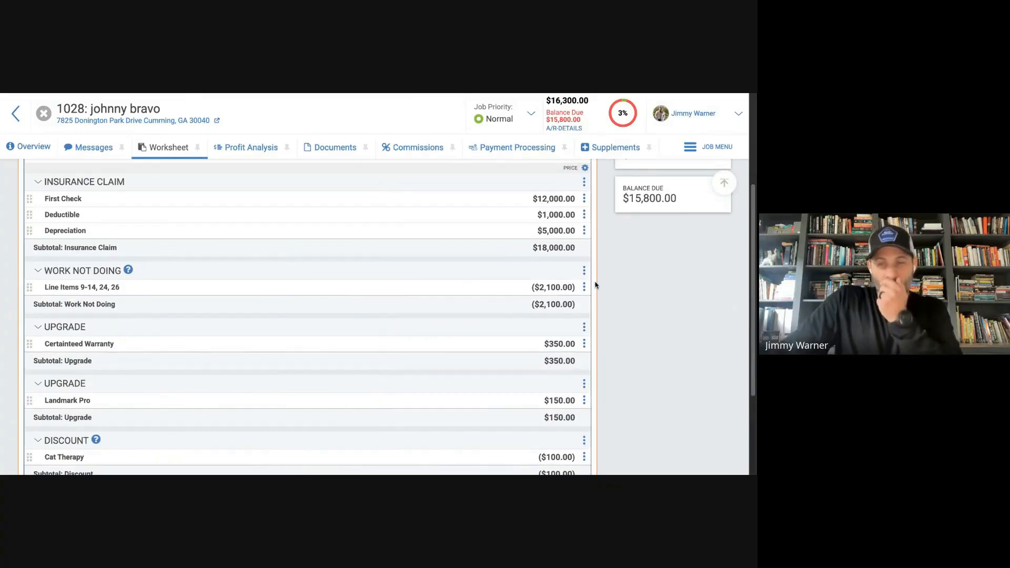
scroll(316, 316, up, 4)
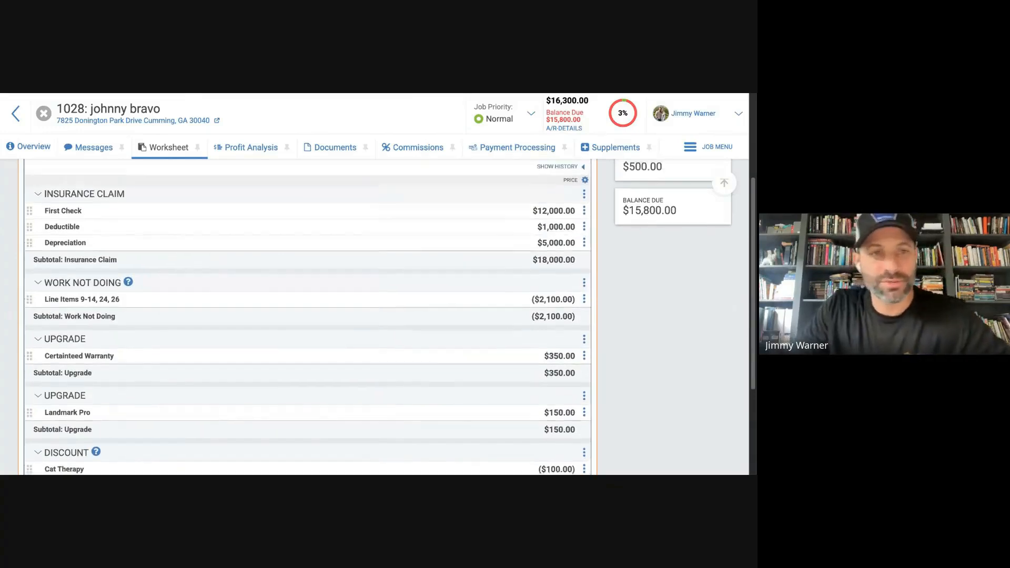
scroll(316, 316, down, 3)
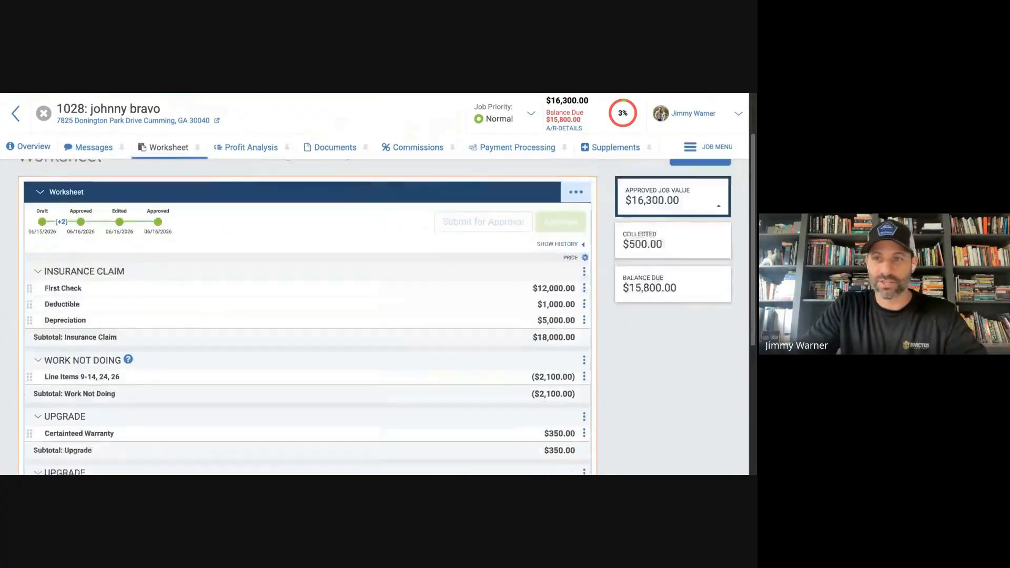
scroll(316, 316, up, 3)
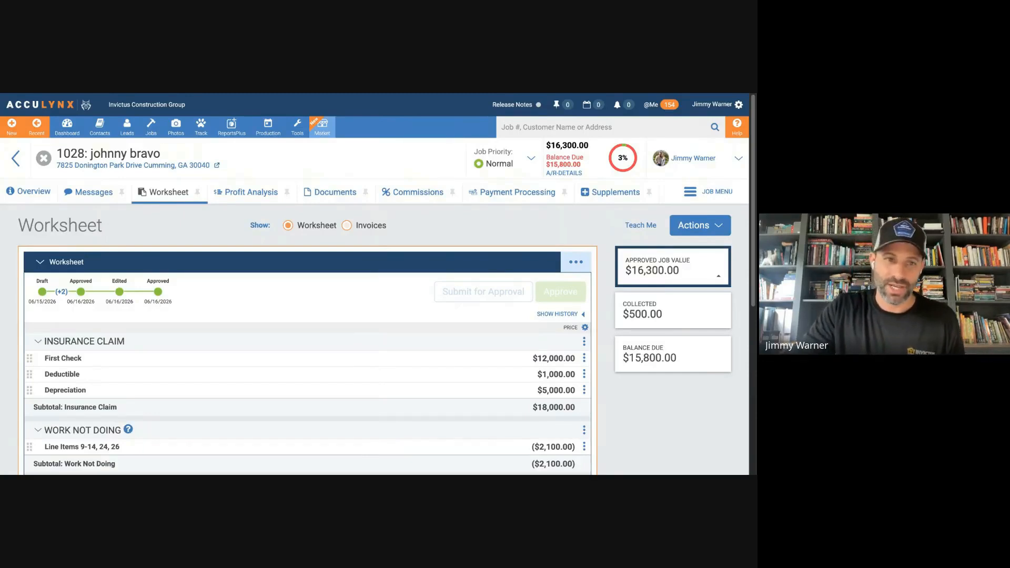
scroll(306, 337, down, 3)
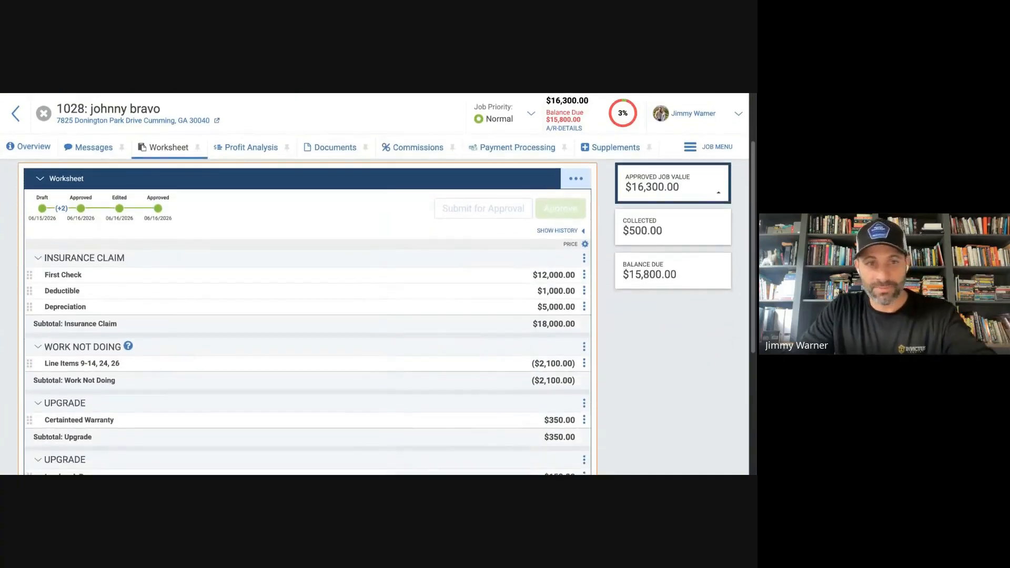
scroll(305, 316, down, 2)
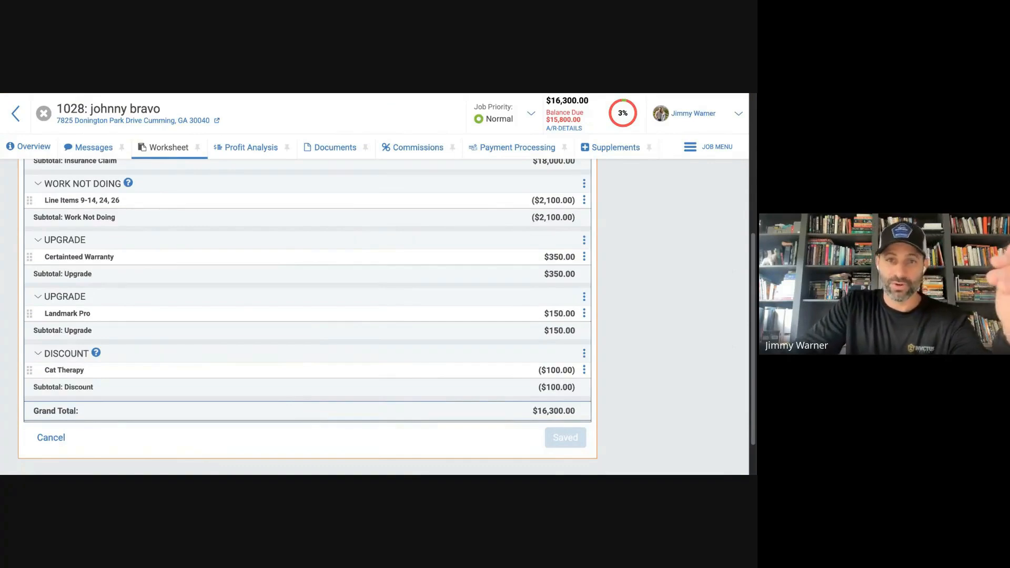
scroll(305, 316, up, 1)
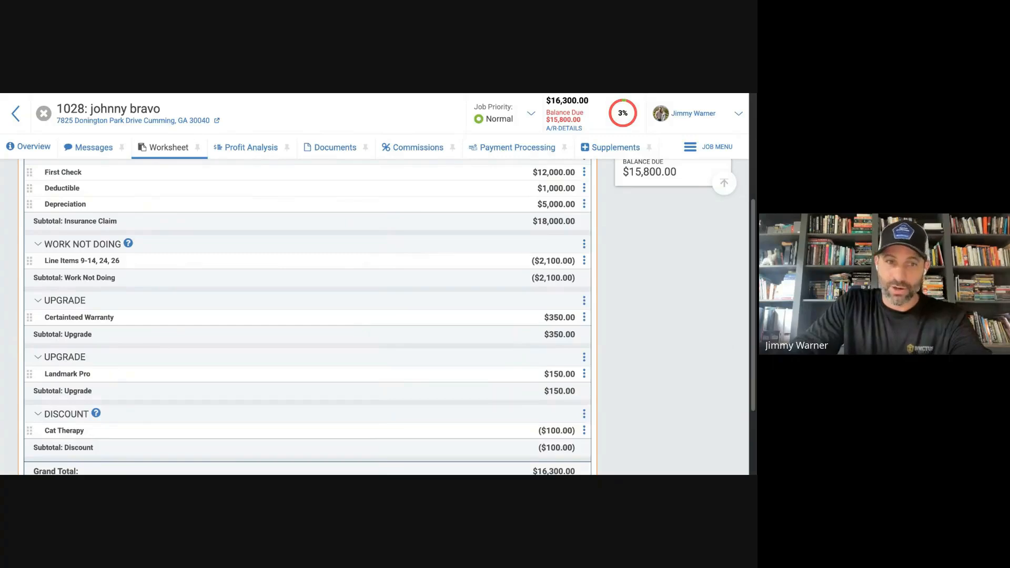
scroll(305, 316, up, 3)
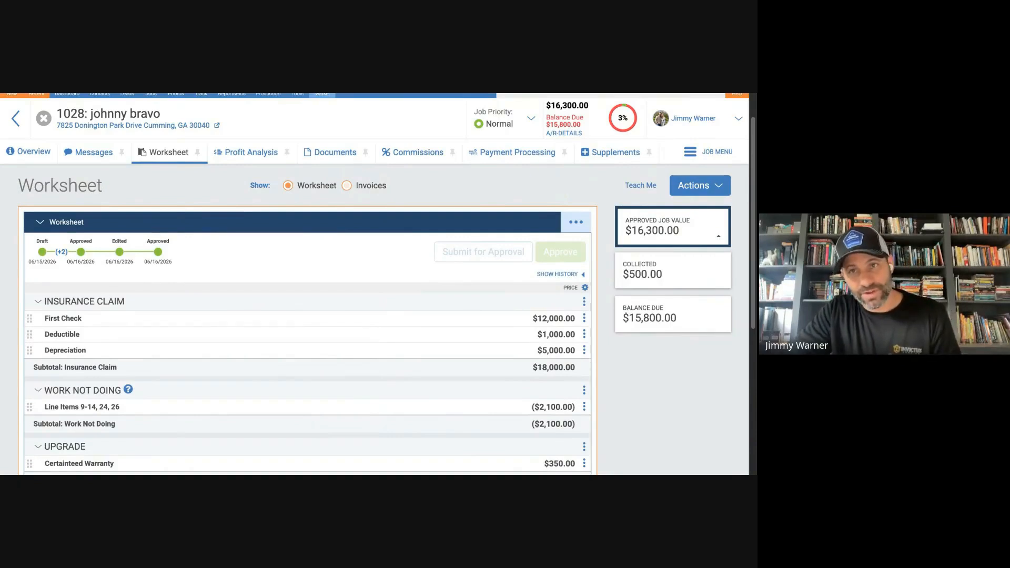
Show the job's invoices, start an import from the worksheet into the blank invoice, and select the Insurance Claim and Work Not Doing sections.
click(348, 185)
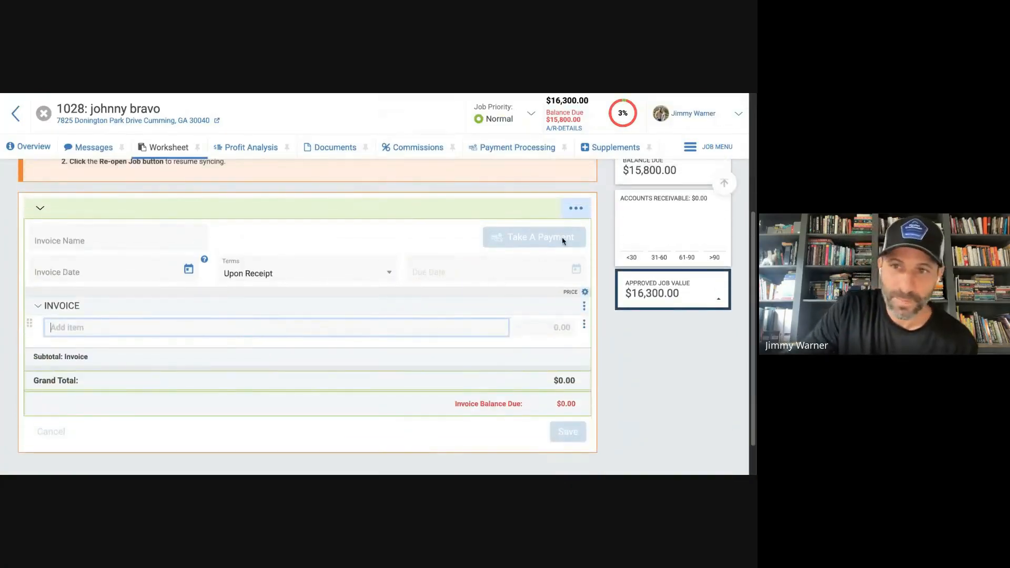
click(576, 209)
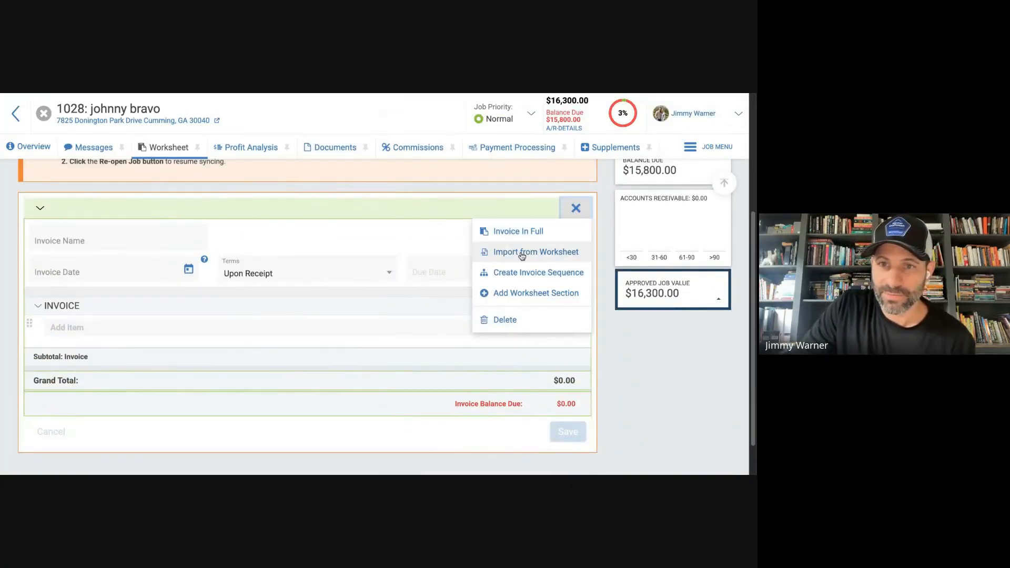
click(531, 255)
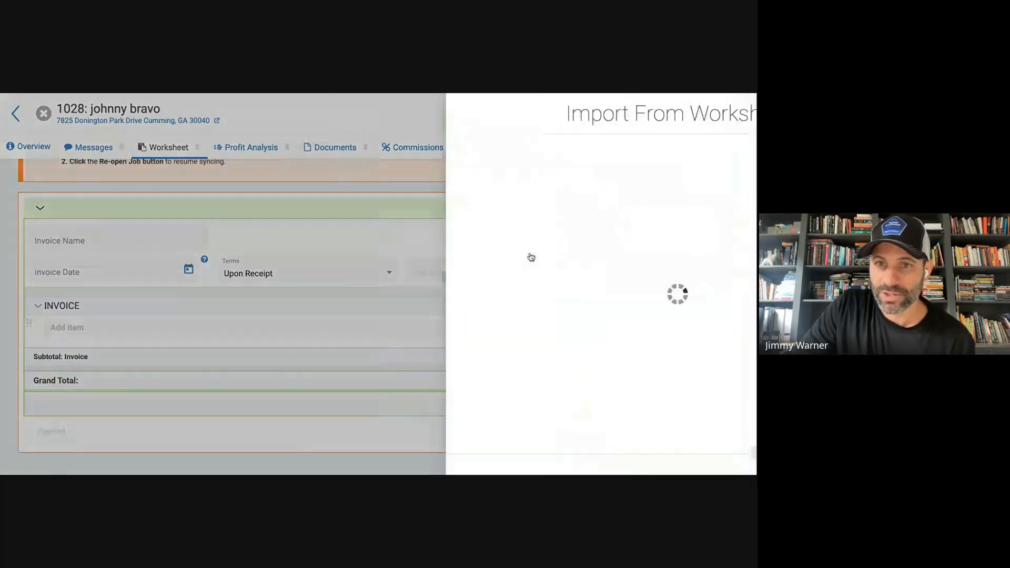
click(330, 214)
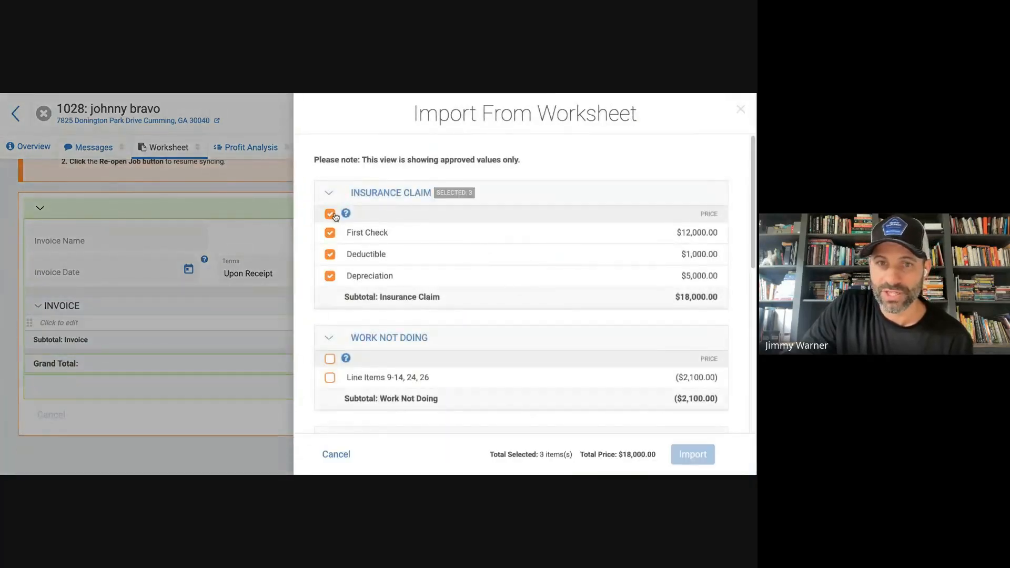
scroll(343, 263, down, 1)
click(330, 301)
Add both Upgrade sections and the Discount section to the import selection and import all selected items into the invoice.
scroll(365, 263, down, 2)
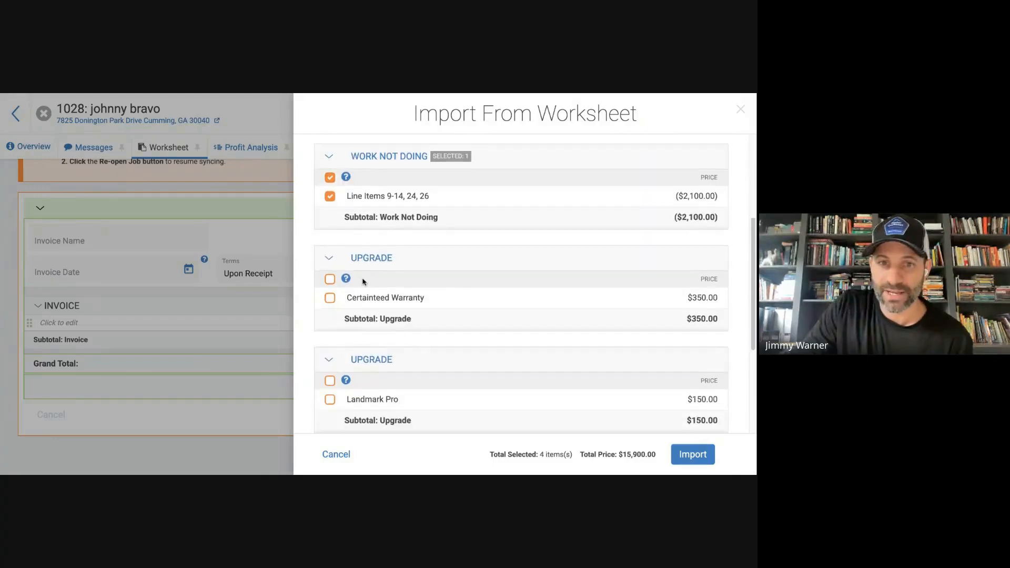
click(330, 281)
scroll(332, 282, down, 3)
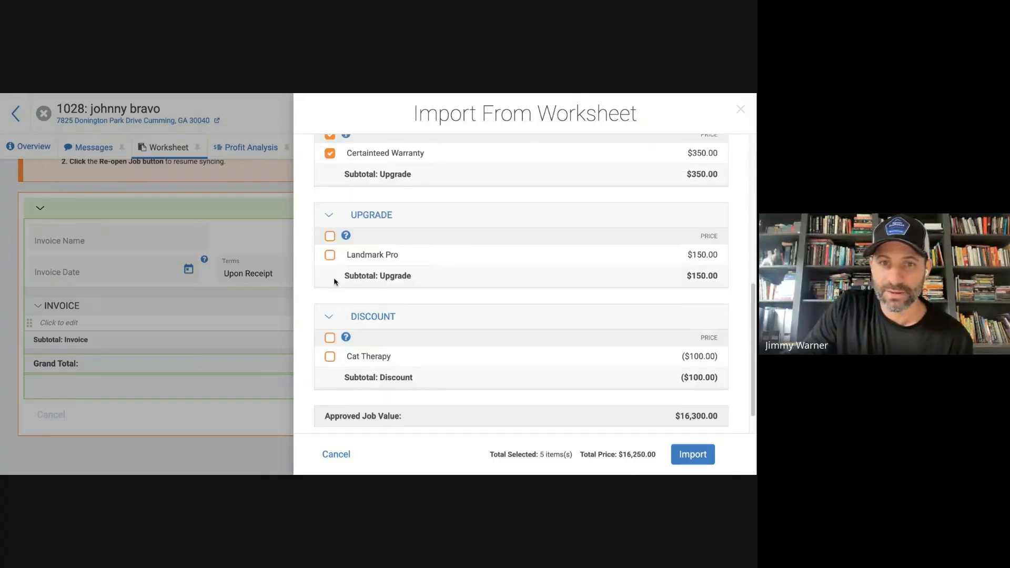
click(330, 235)
click(330, 337)
scroll(350, 326, down, 1)
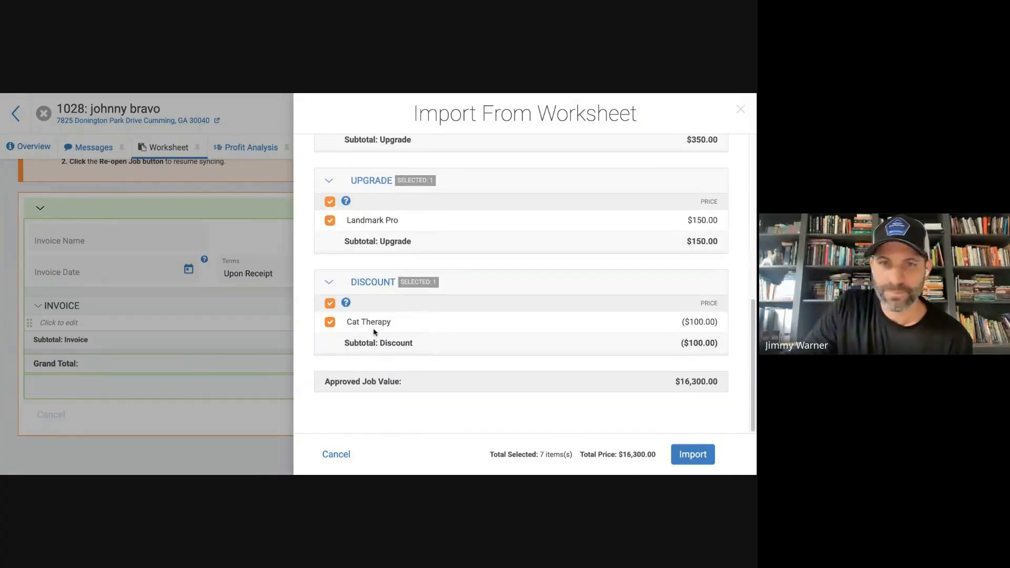
click(694, 455)
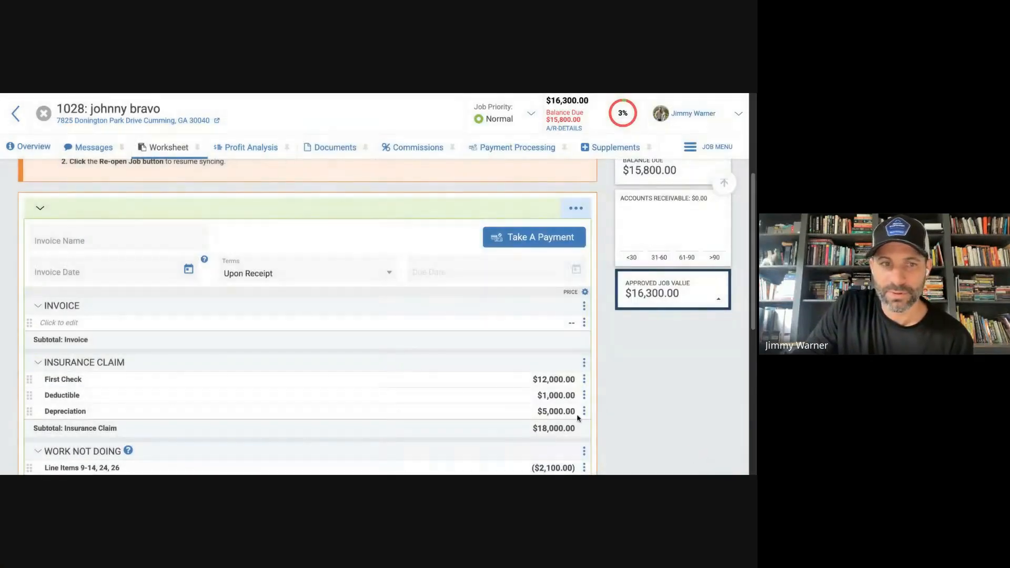
Delete the empty Invoice section from the invoice and review the imported sections down to the invoice balance due.
click(584, 307)
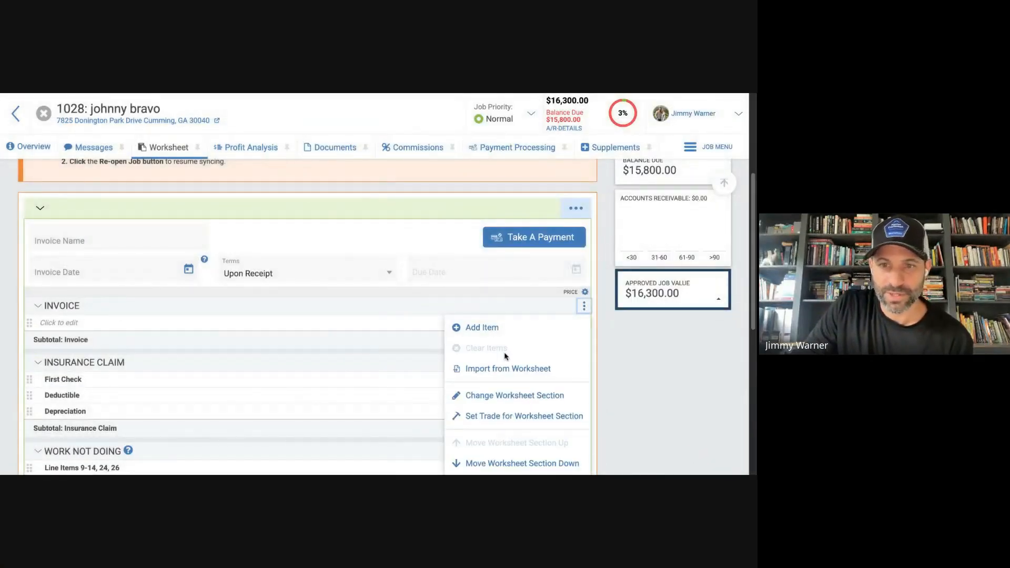
scroll(508, 368, down, 2)
click(516, 407)
scroll(437, 295, down, 2)
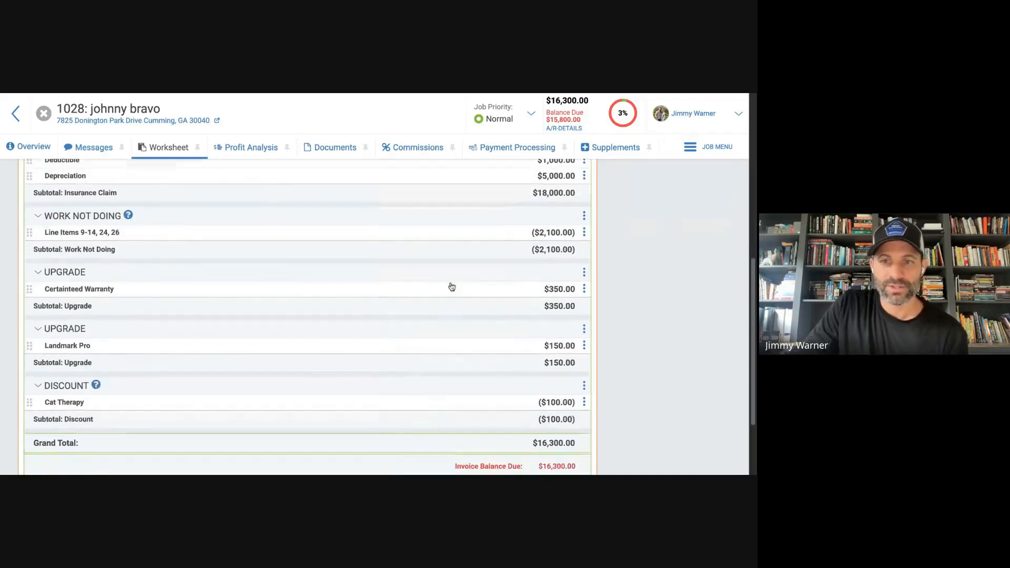
scroll(337, 279, down, 1)
scroll(294, 292, down, 2)
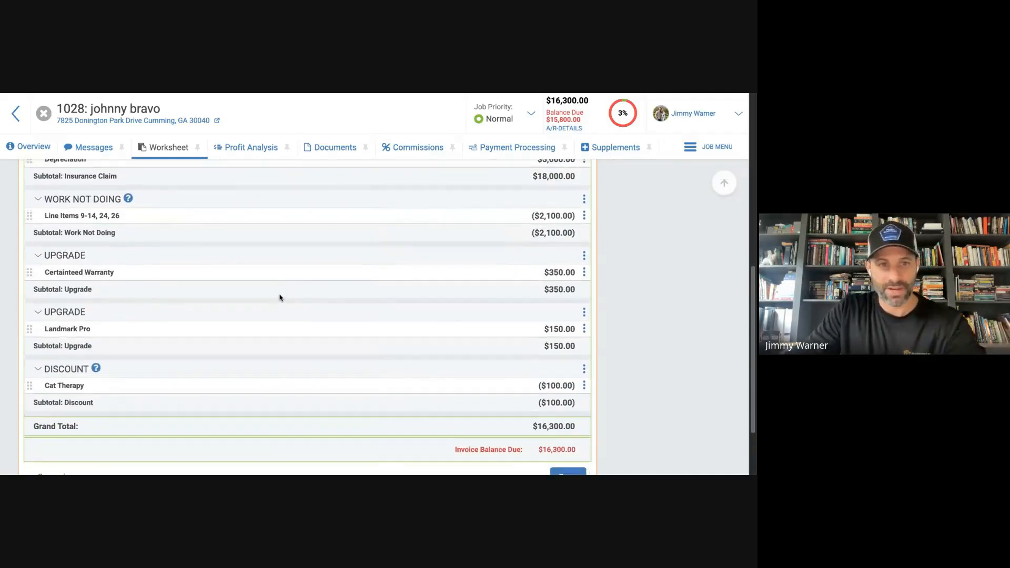
Save the invoice and generate its print preview with invoice date 06/16/2026 and terms Upon Receipt.
click(569, 406)
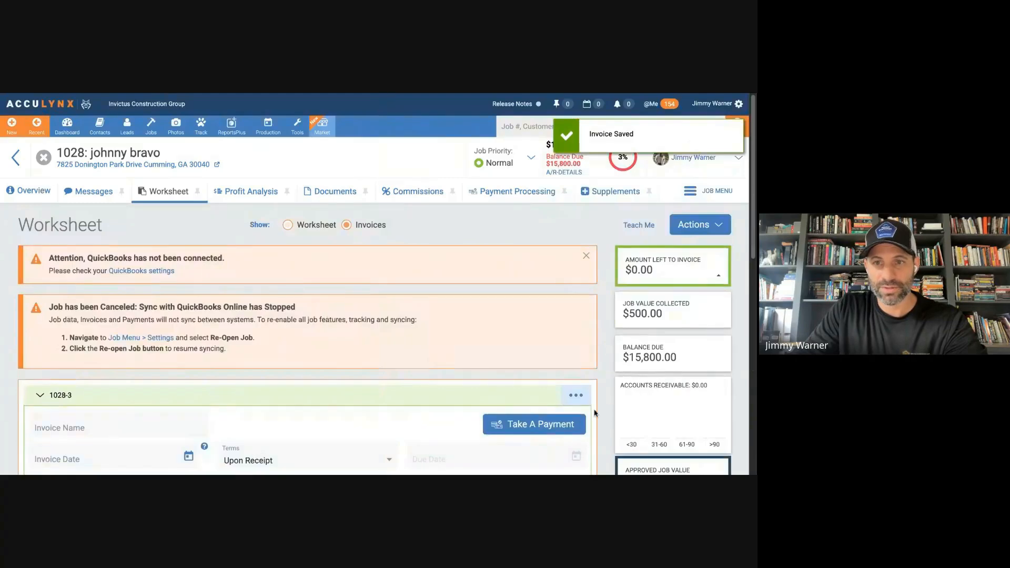
click(576, 396)
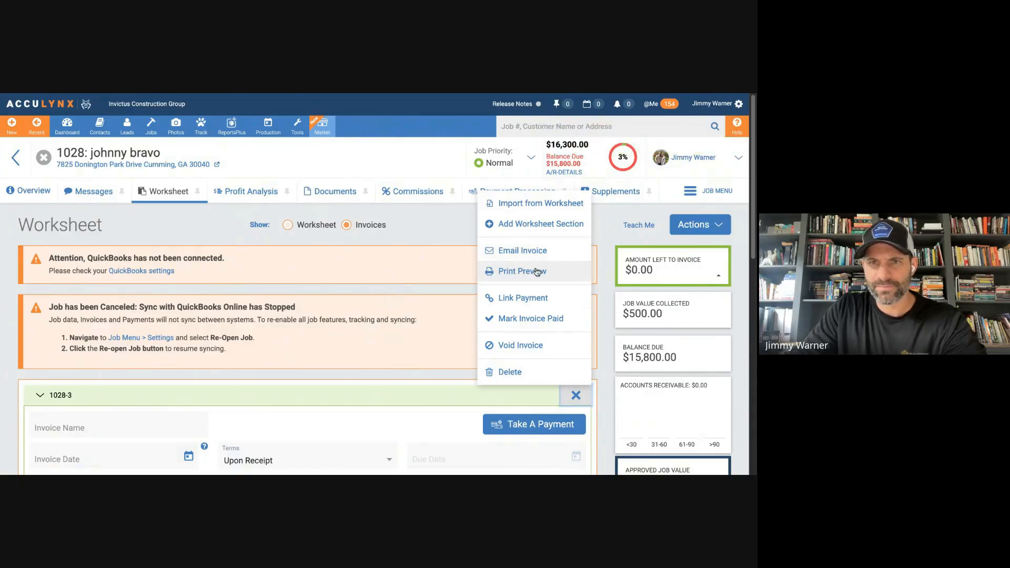
click(537, 269)
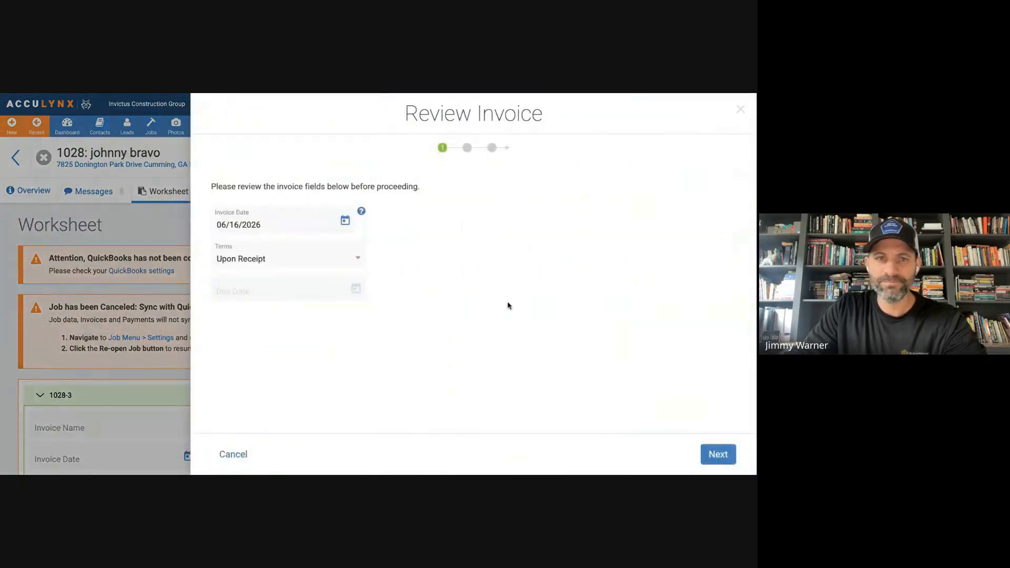
click(717, 456)
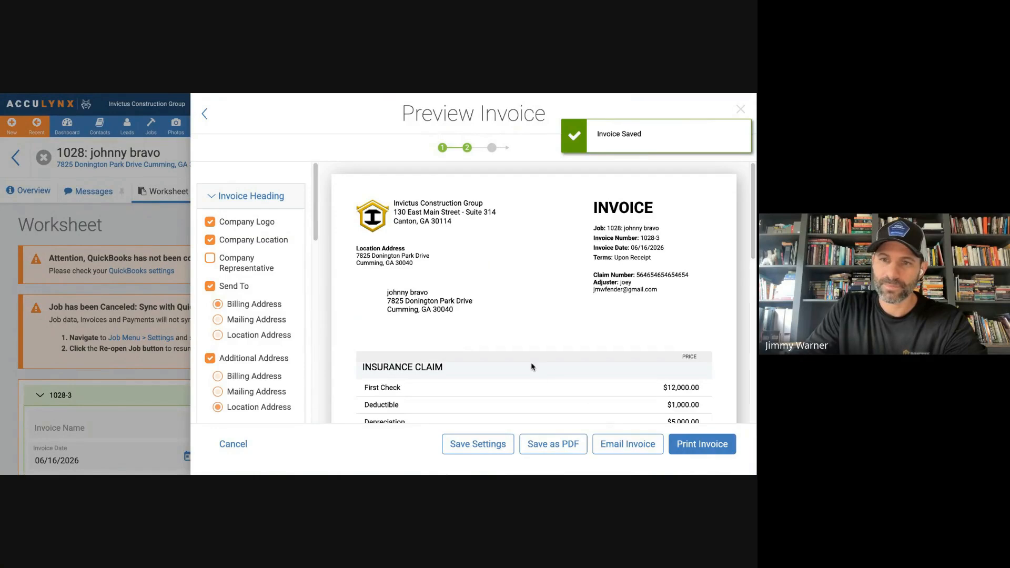
Review the print preview from the invoice heading through the claim, work not doing, upgrade and discount sections, and close it without printing.
scroll(531, 352, down, 4)
scroll(501, 342, down, 3)
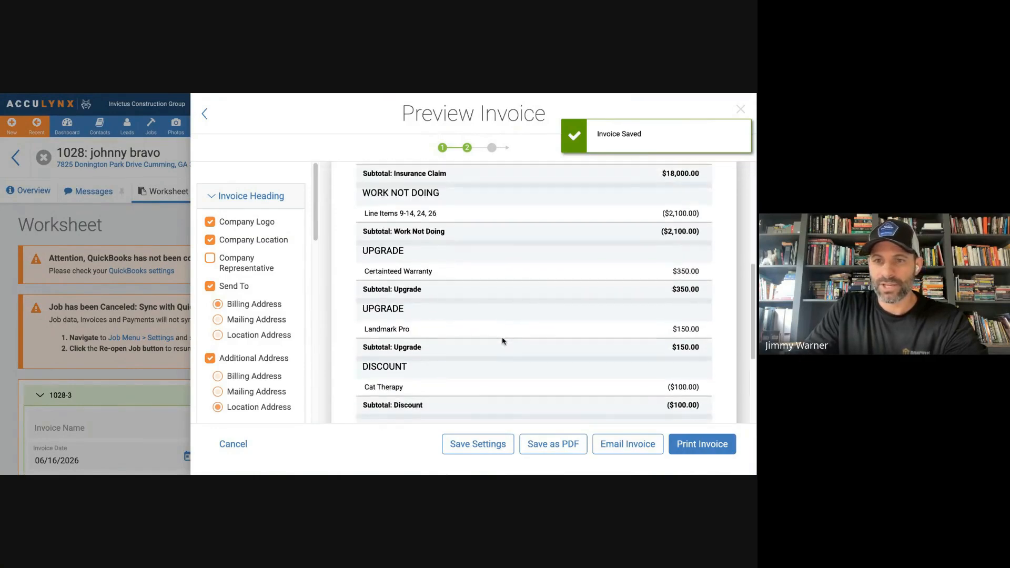
scroll(501, 339, up, 2)
scroll(500, 340, up, 3)
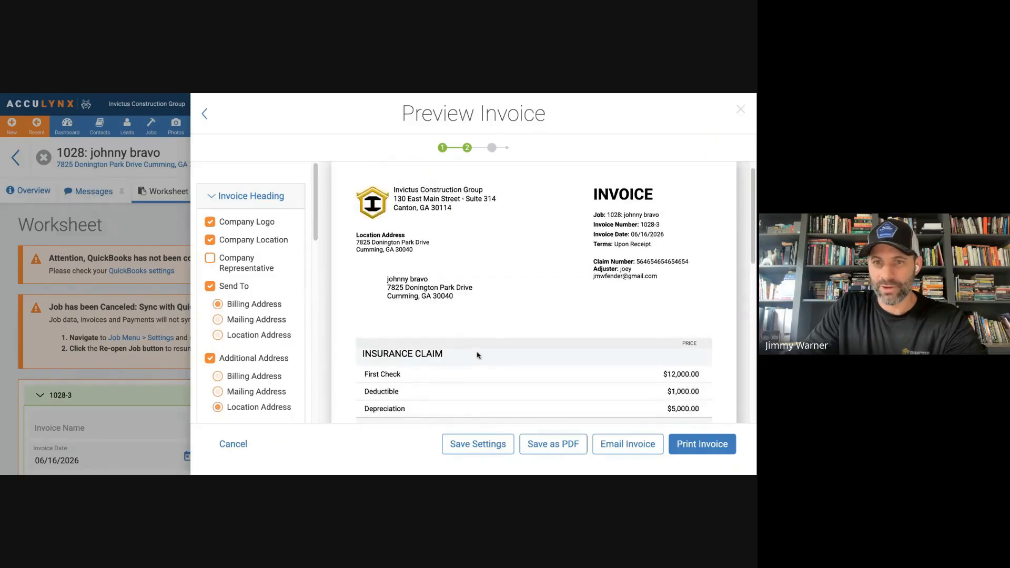
scroll(421, 352, down, 1)
scroll(474, 337, down, 3)
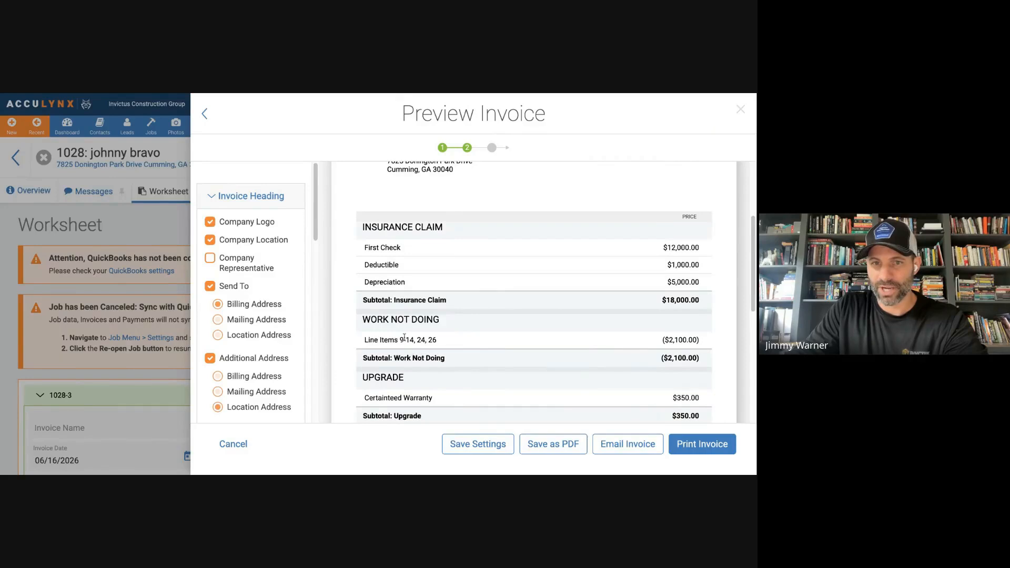
scroll(523, 362, down, 1)
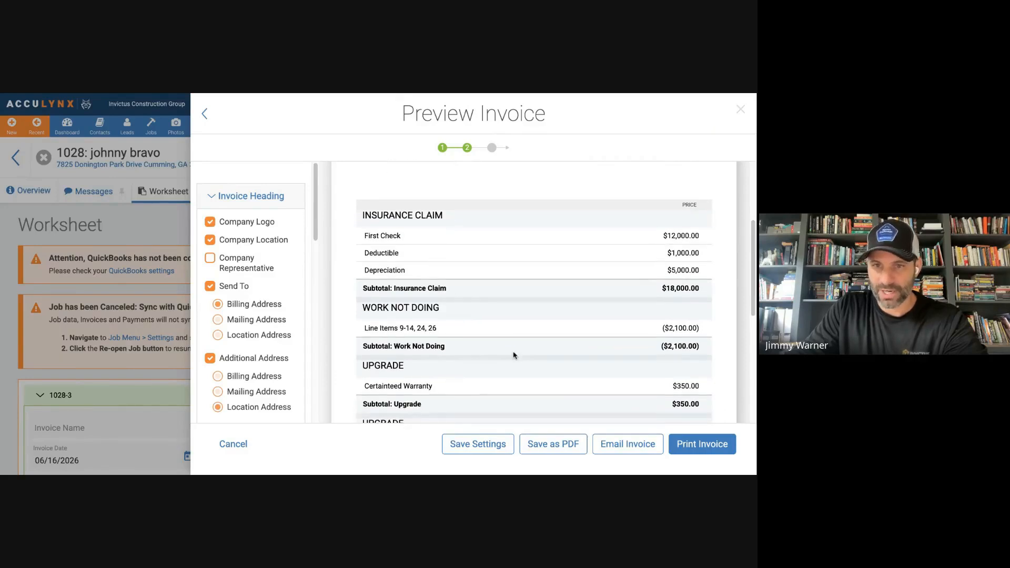
scroll(554, 355, down, 3)
scroll(554, 355, down, 6)
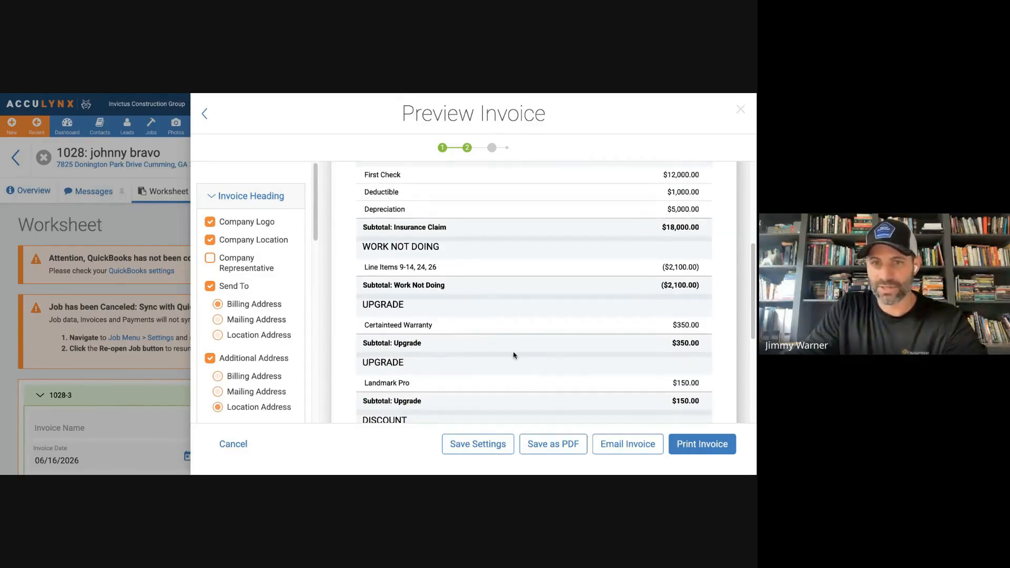
scroll(485, 316, up, 2)
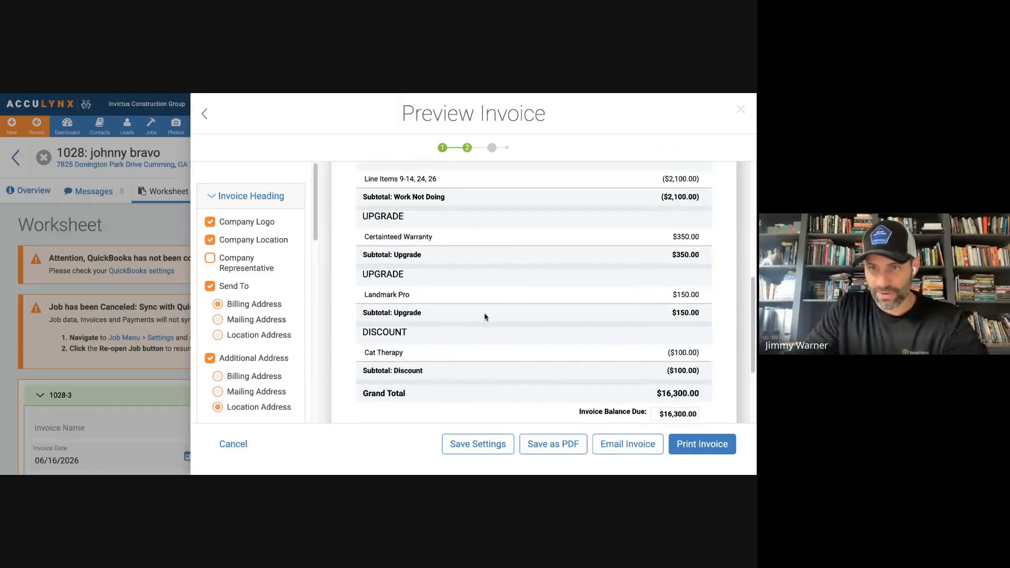
click(234, 445)
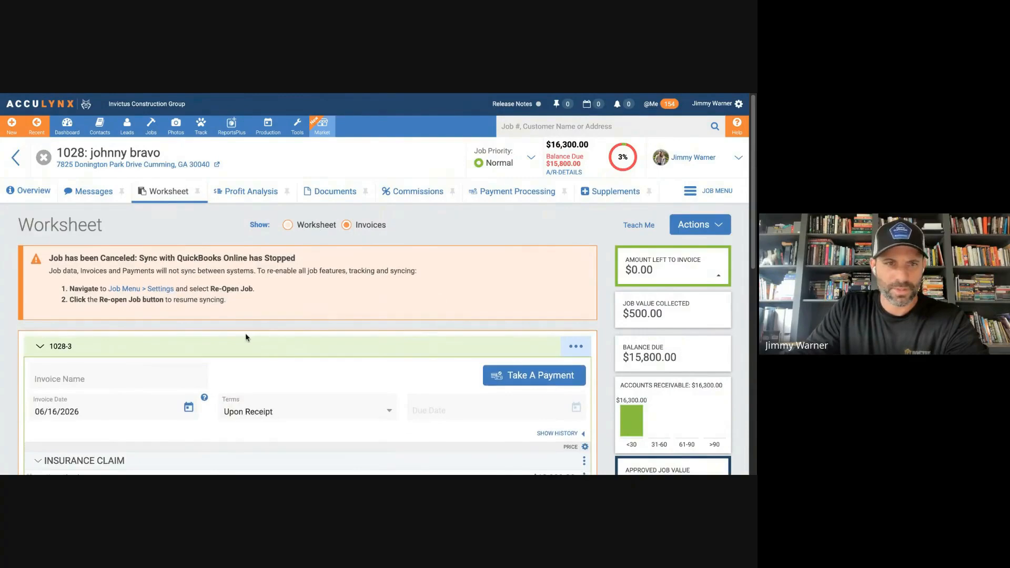
Review the saved invoice's sections and balance due alongside the amount left to invoice, accounts receivable and approved job value.
scroll(246, 337, down, 10)
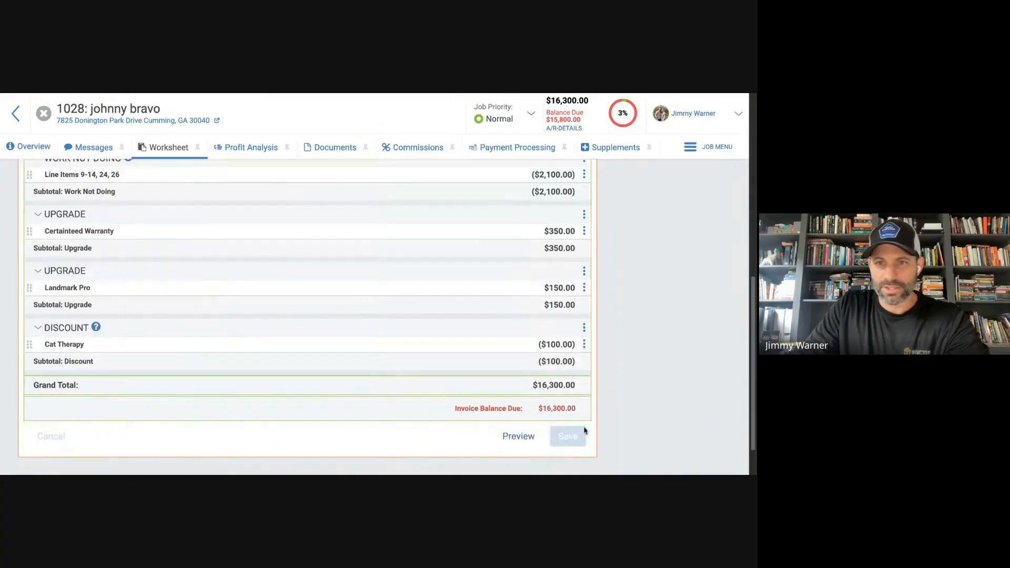
scroll(546, 328, up, 8)
scroll(468, 265, down, 3)
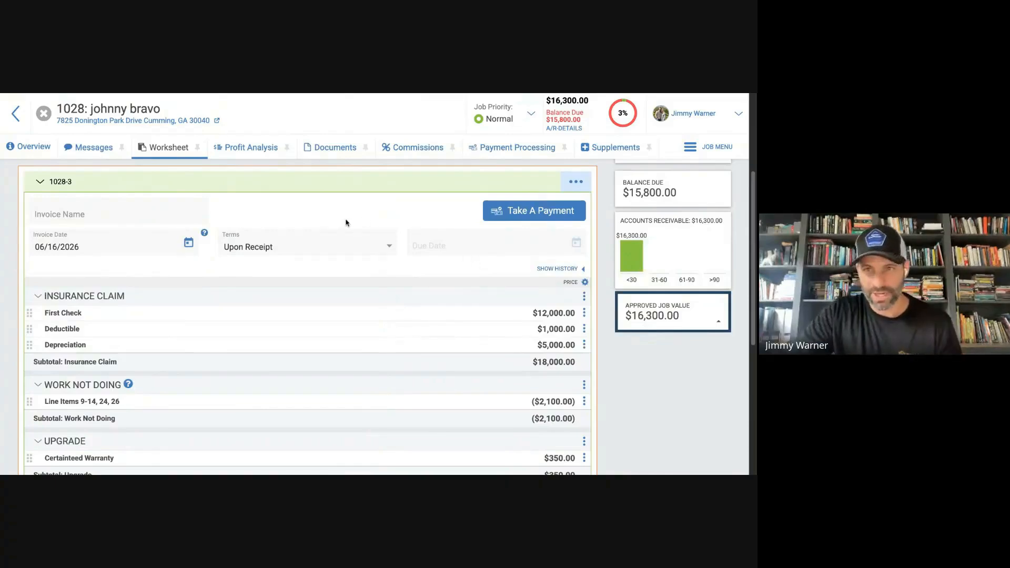
scroll(340, 281, down, 1)
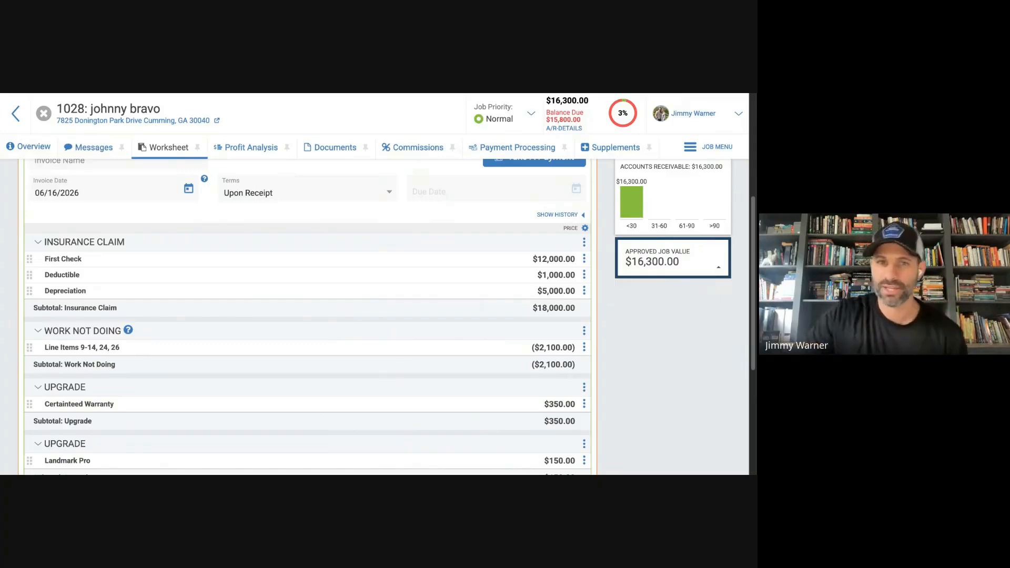
scroll(365, 279, up, 3)
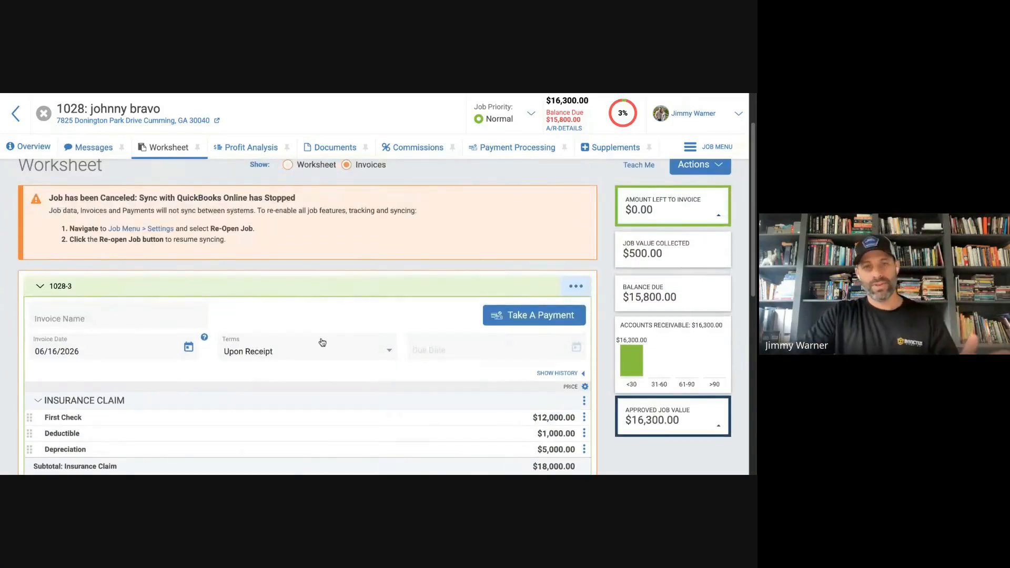
scroll(337, 340, down, 1)
scroll(353, 335, up, 3)
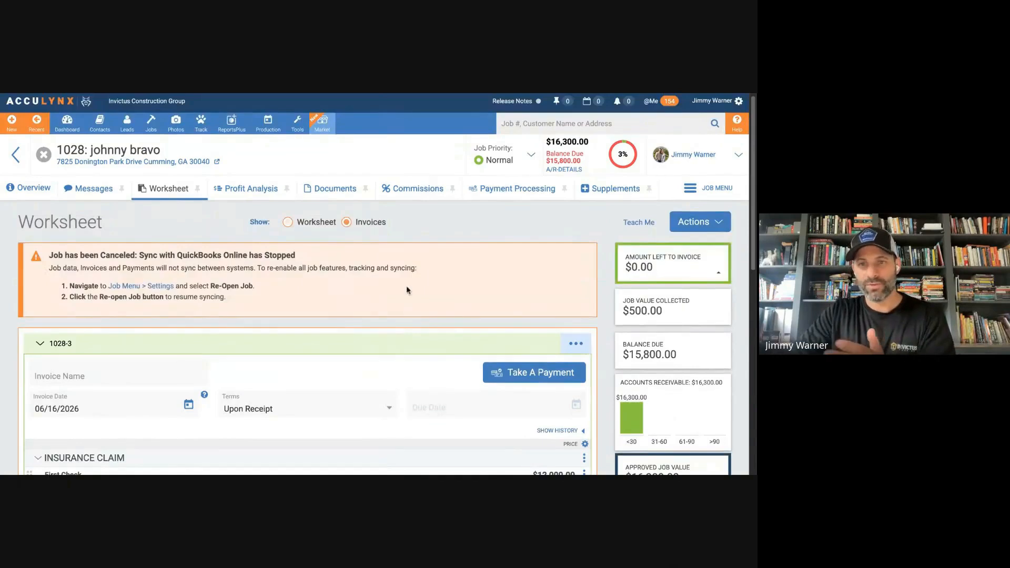
scroll(409, 316, down, 2)
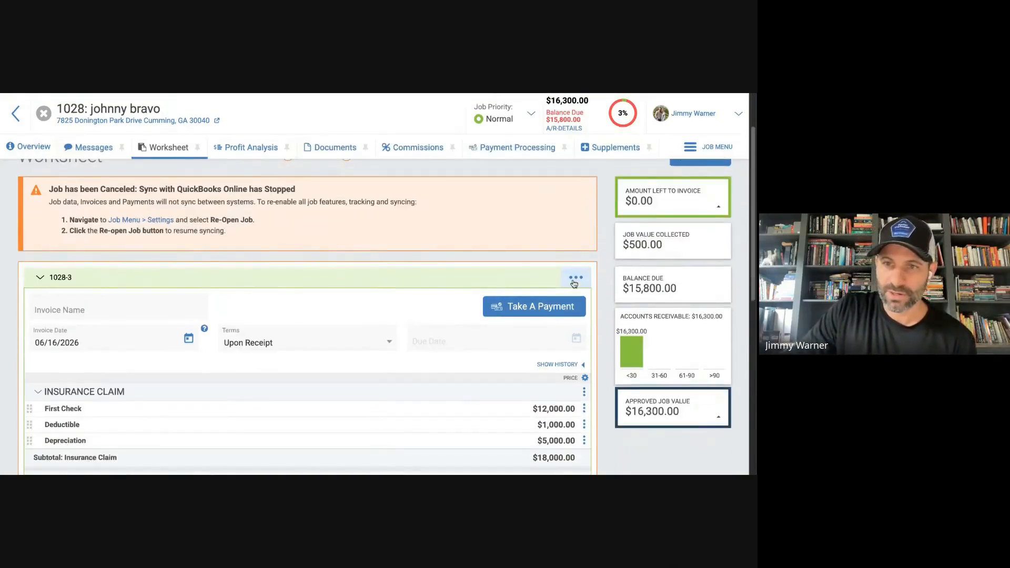
Link the $500.00 payment dated 06/16/26 to the invoice, apply it without sending, and check the payment credit under the grand total.
click(578, 279)
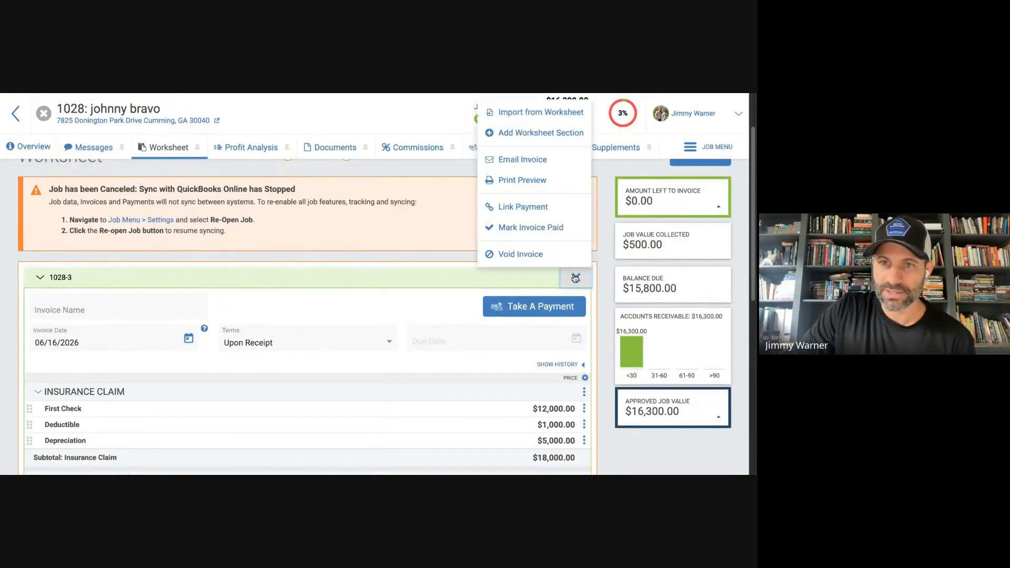
scroll(468, 291, up, 2)
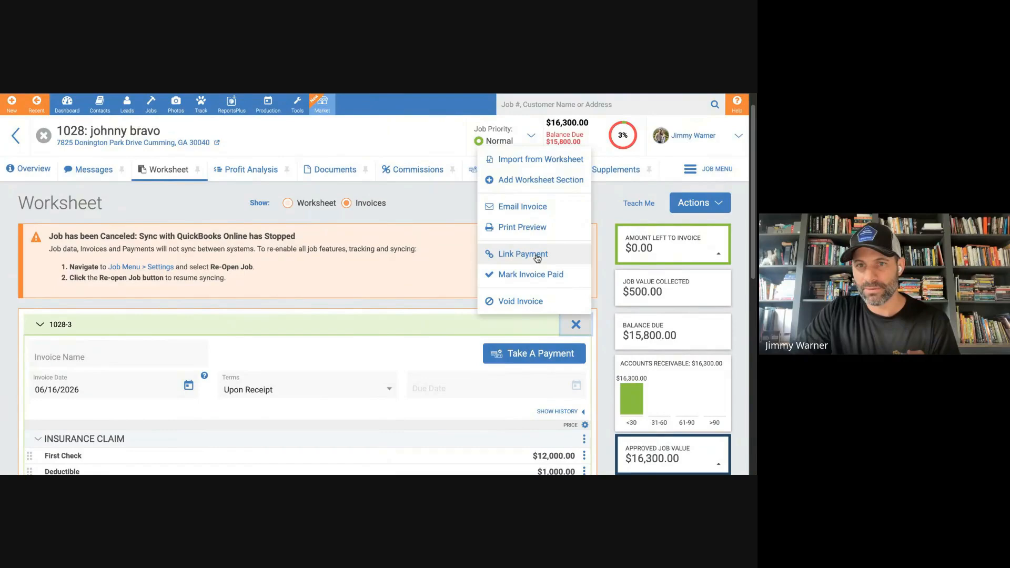
click(538, 258)
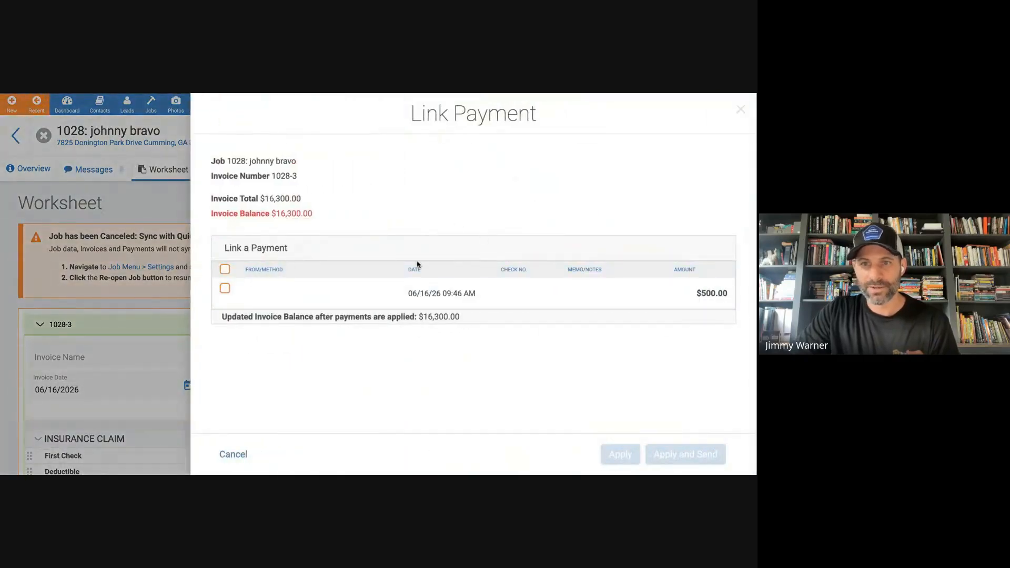
click(225, 288)
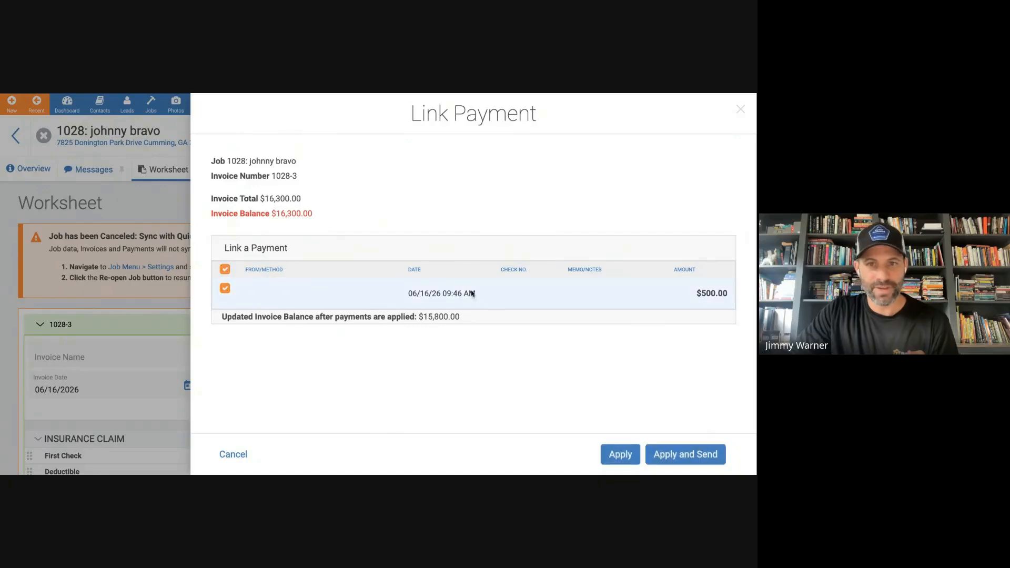
click(621, 460)
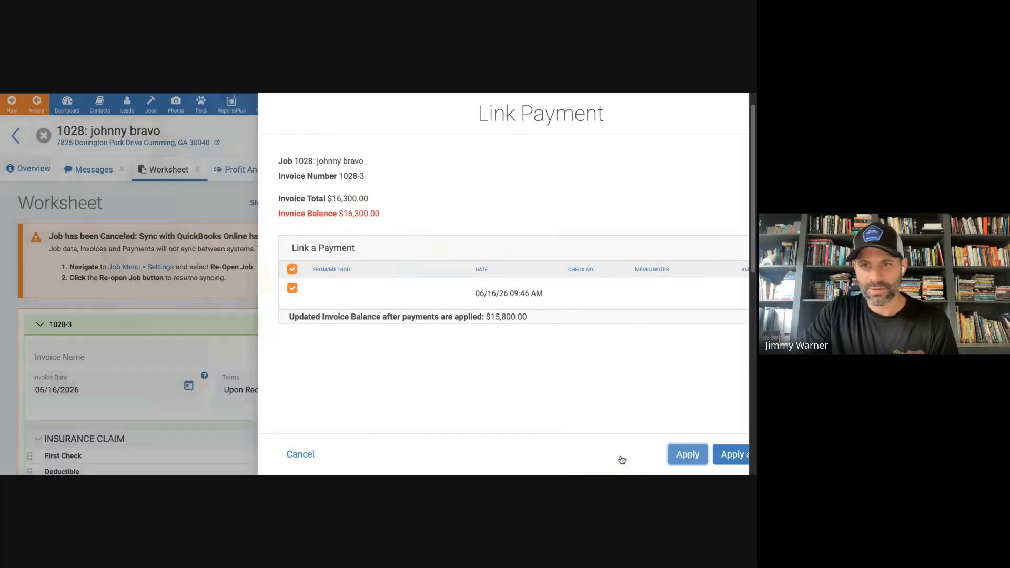
scroll(475, 381, down, 10)
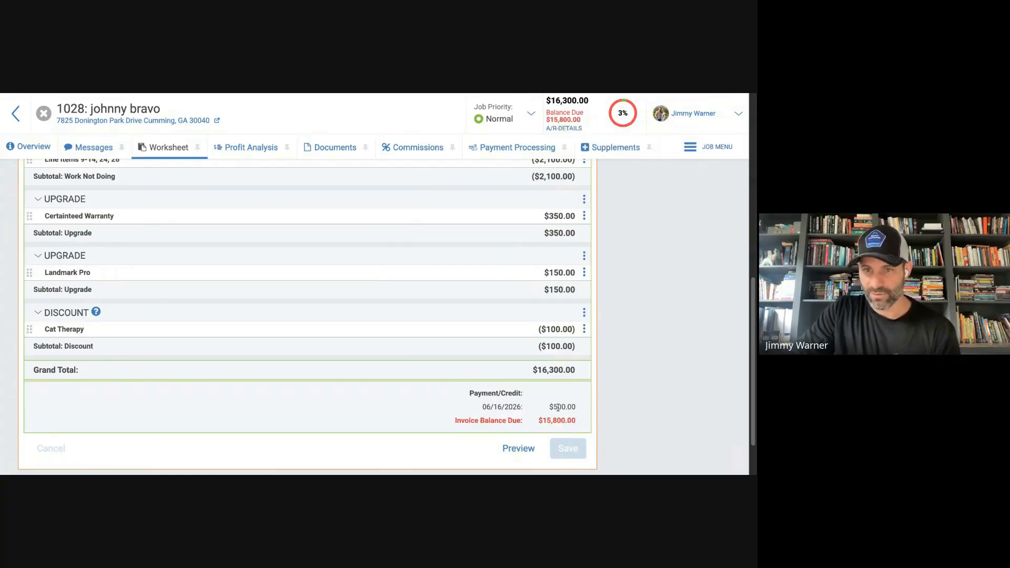
scroll(577, 413, up, 10)
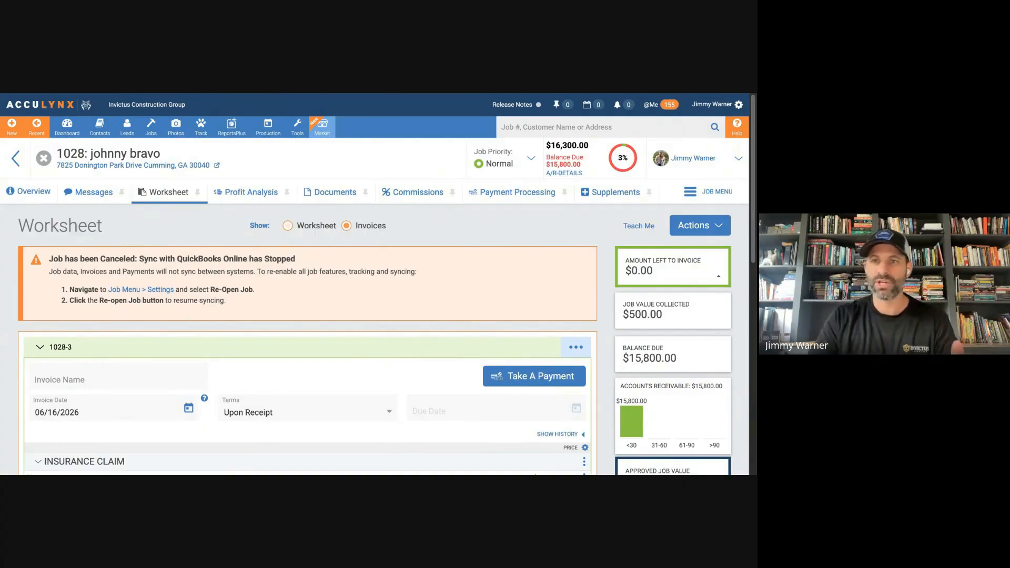
Start emailing the invoice and check its preview down to the payments, balance due and remittance details.
click(583, 353)
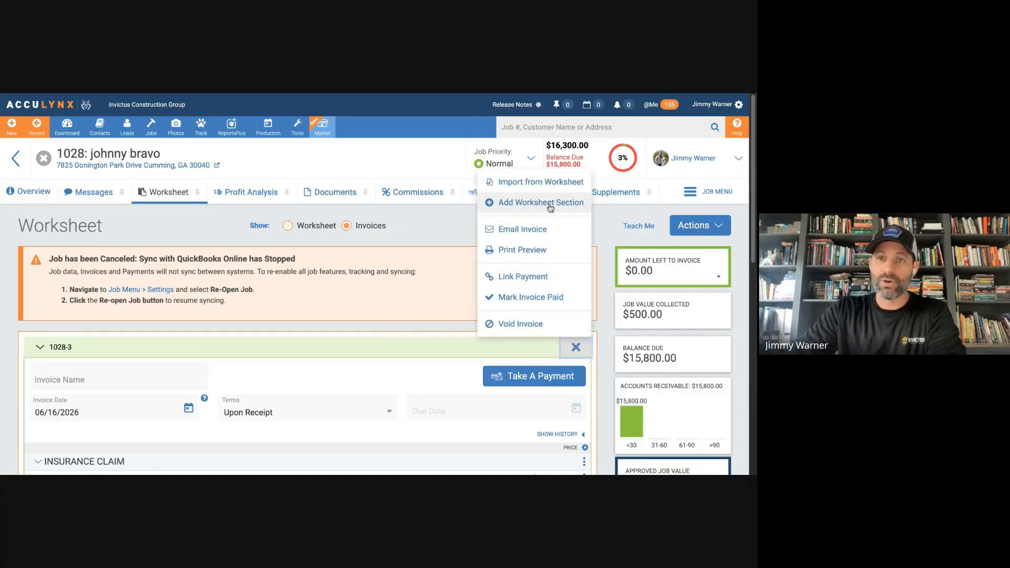
click(534, 230)
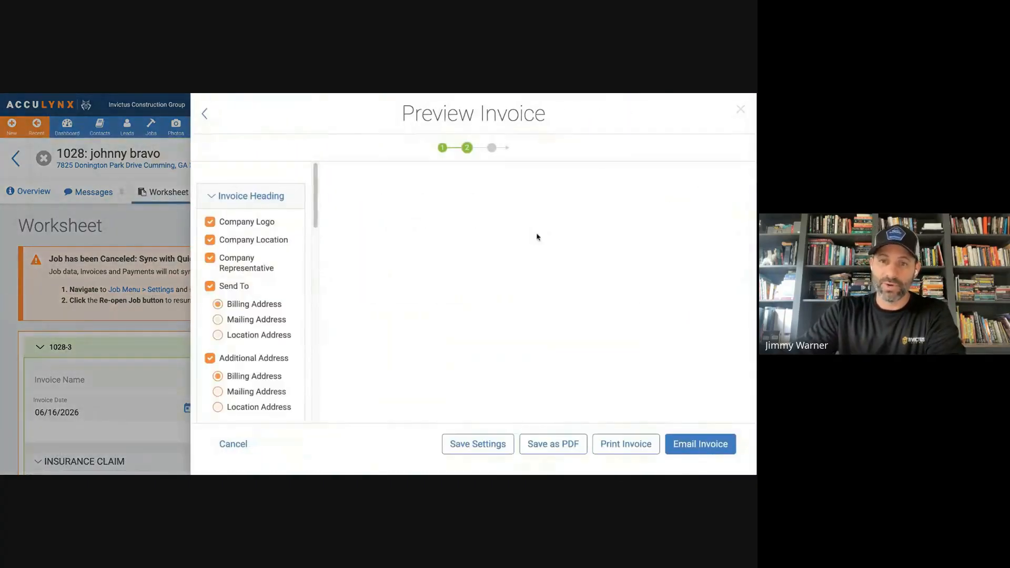
scroll(609, 396, down, 5)
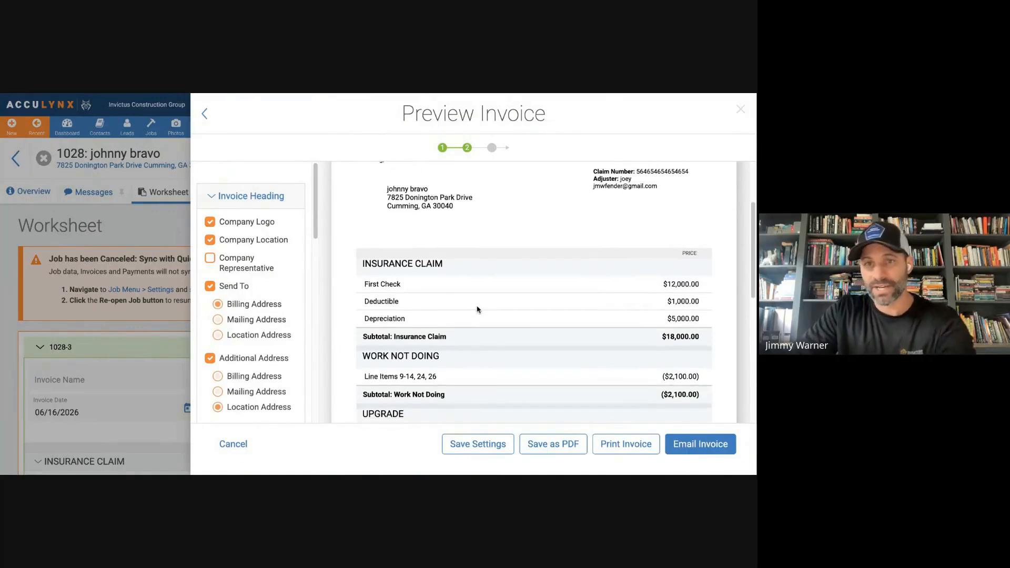
scroll(486, 312, down, 8)
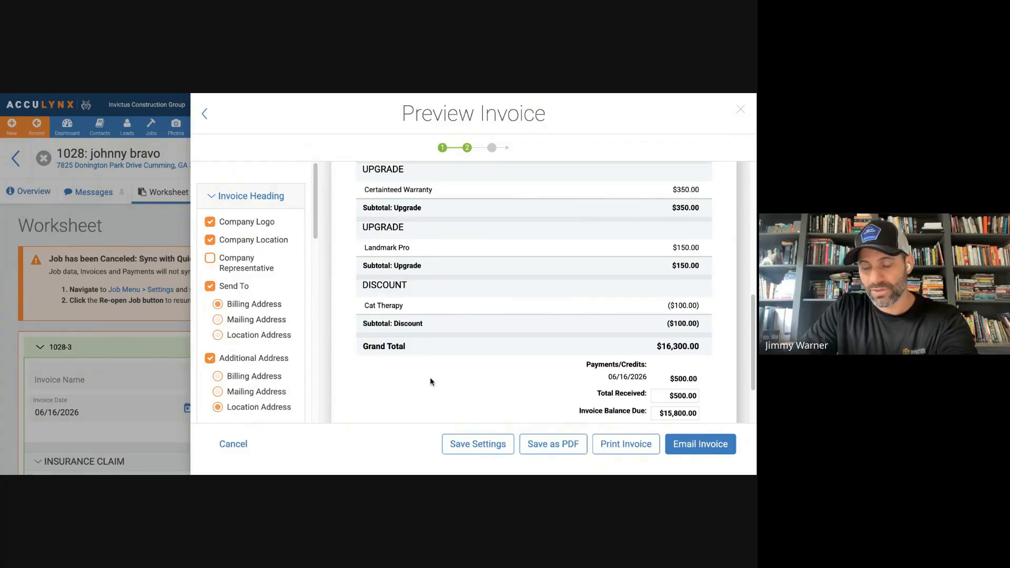
scroll(605, 361, down, 2)
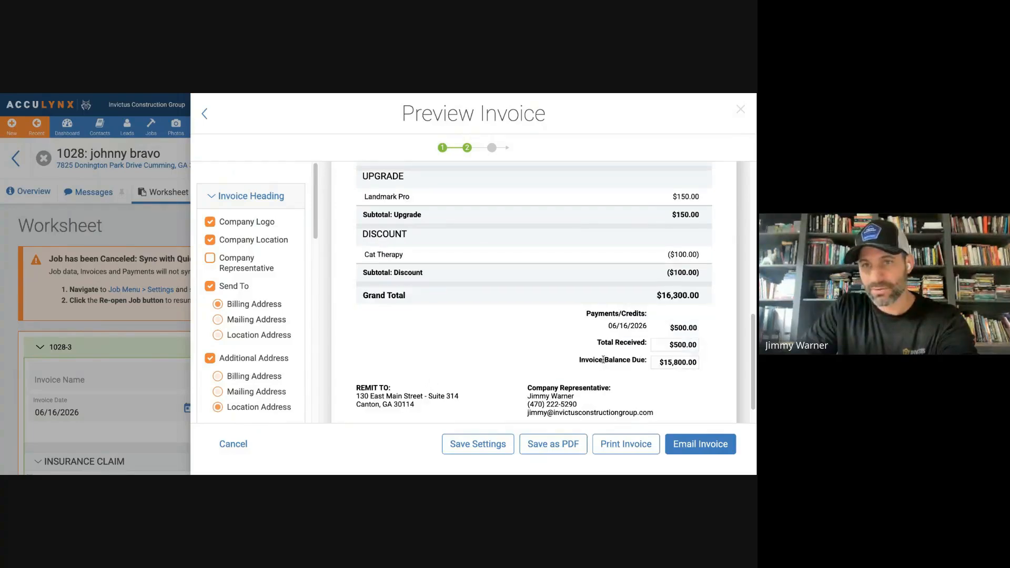
Continue from the preview to composing the invoice email and review its recipient, subject and message.
click(690, 446)
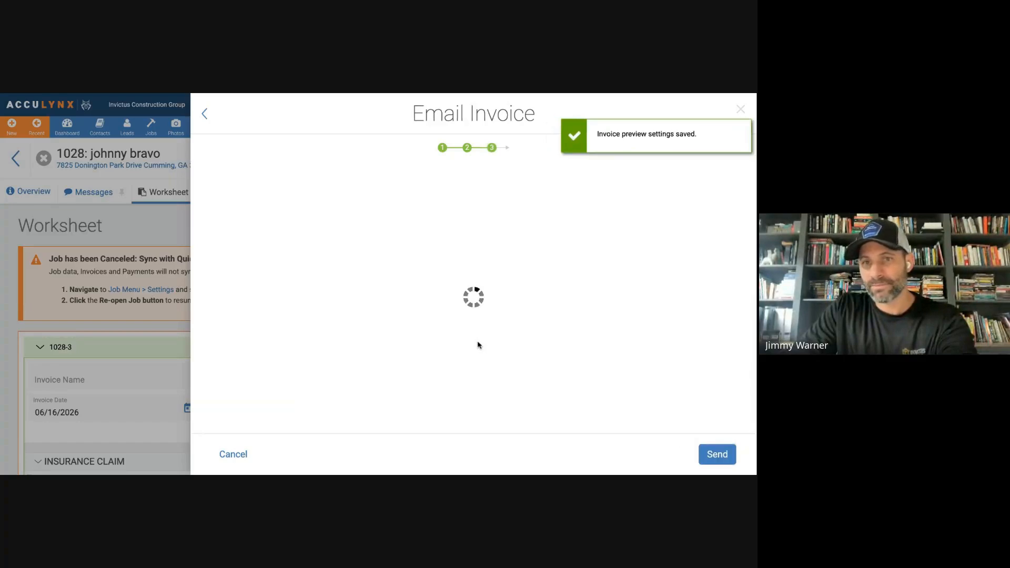
scroll(391, 296, down, 1)
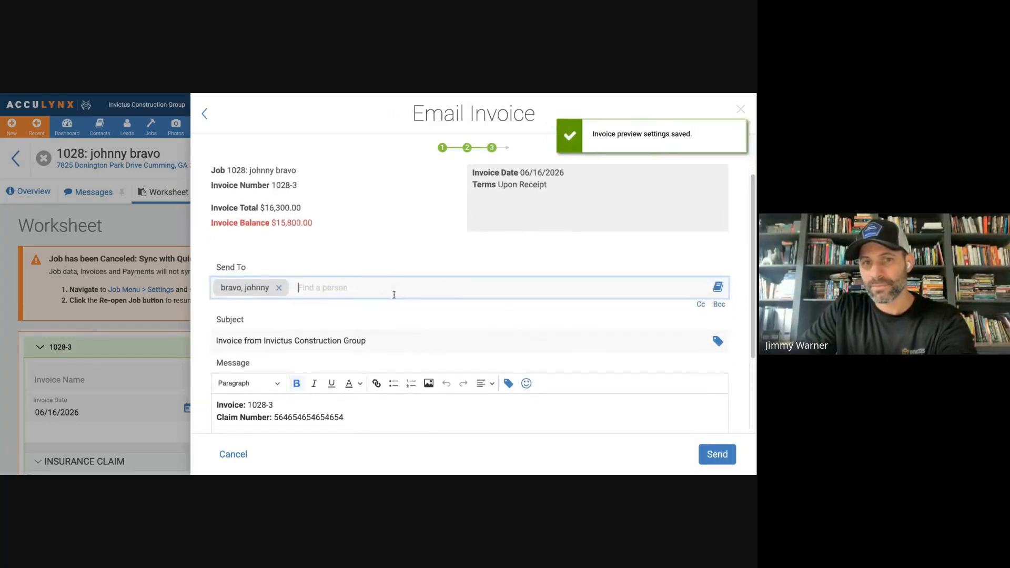
scroll(394, 296, down, 2)
scroll(392, 299, up, 3)
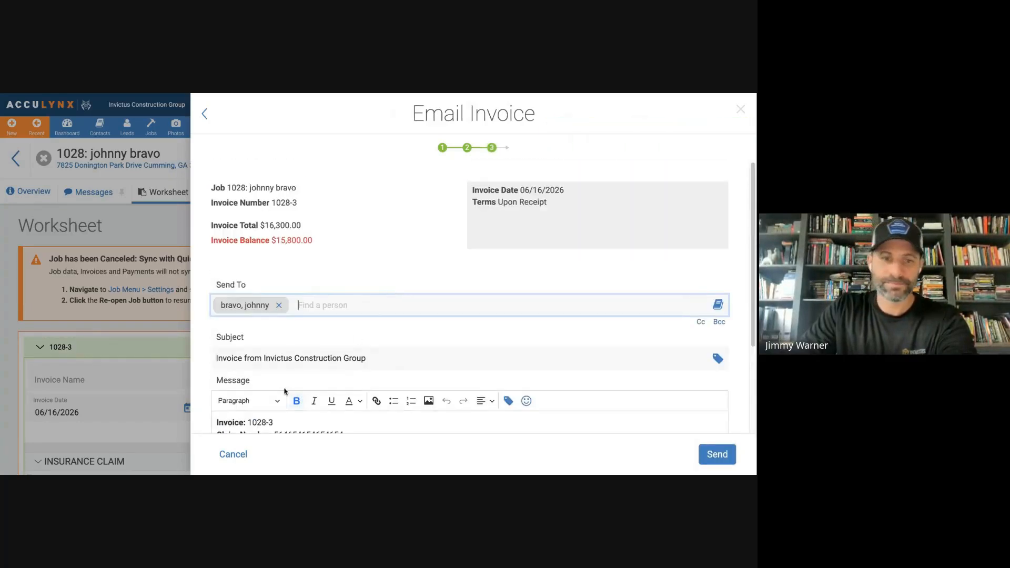